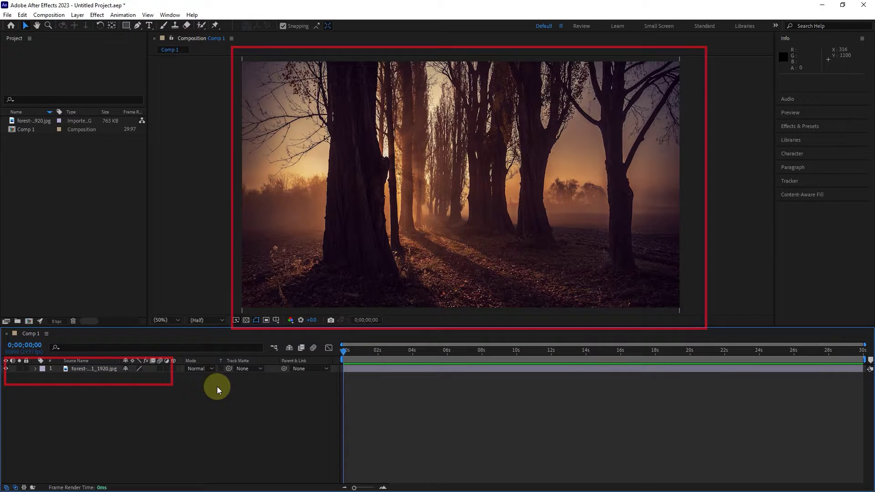
Step: Select the Rectangle tool in the toolbar
click(125, 26)
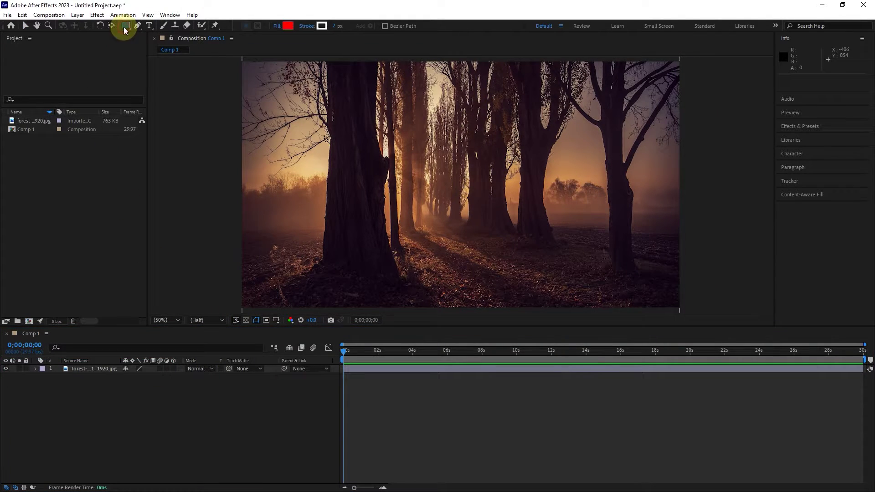
Step: Draw a rectangle over the upper left of the photo with a light blue fill
mouse_move(272, 79)
mouse_down()
mouse_move(349, 145)
mouse_move(404, 155)
mouse_up()
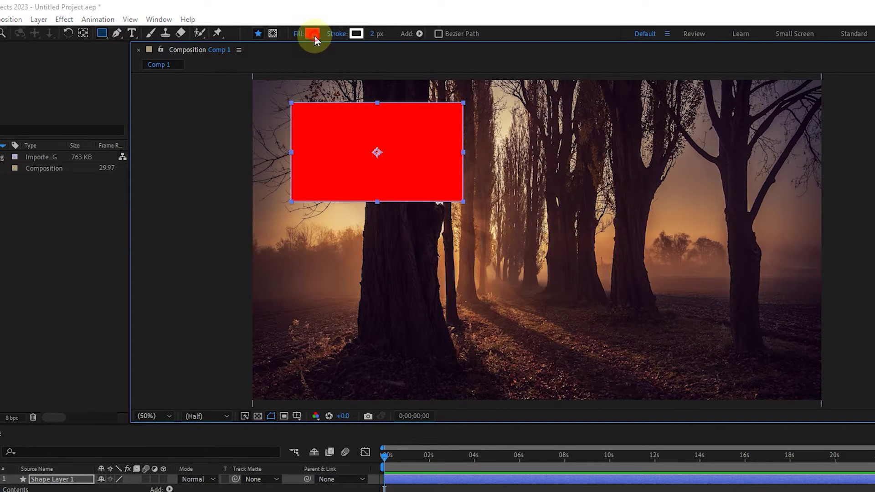
click(288, 26)
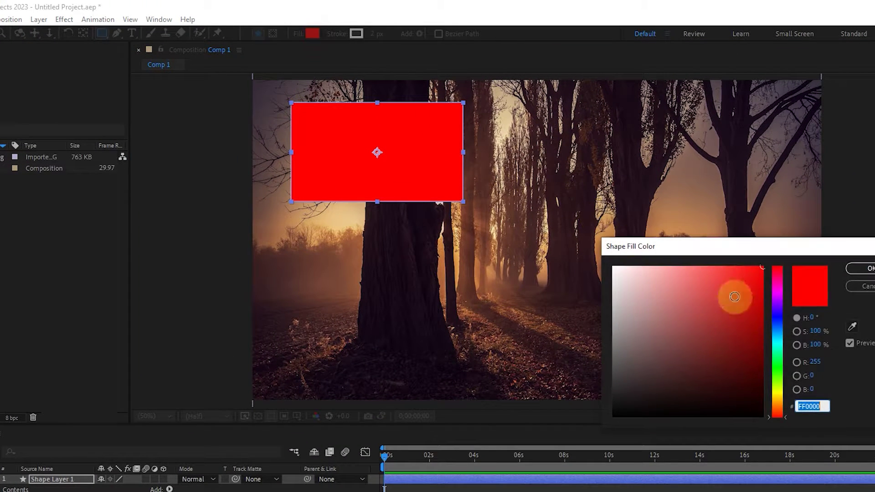
click(781, 332)
click(684, 266)
drag(686, 258, 714, 258)
click(862, 268)
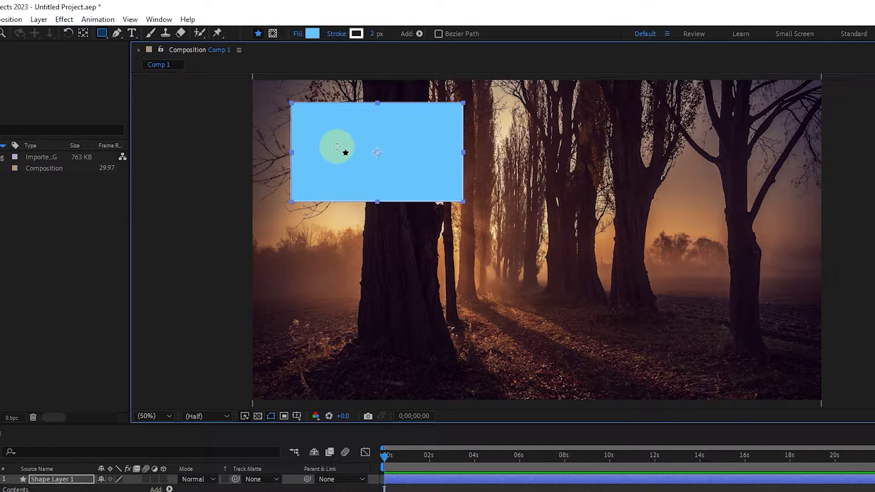
Step: Give the rectangle a bright orange stroke 24 px wide
click(356, 33)
drag(778, 352, 782, 406)
drag(735, 286, 736, 261)
click(862, 269)
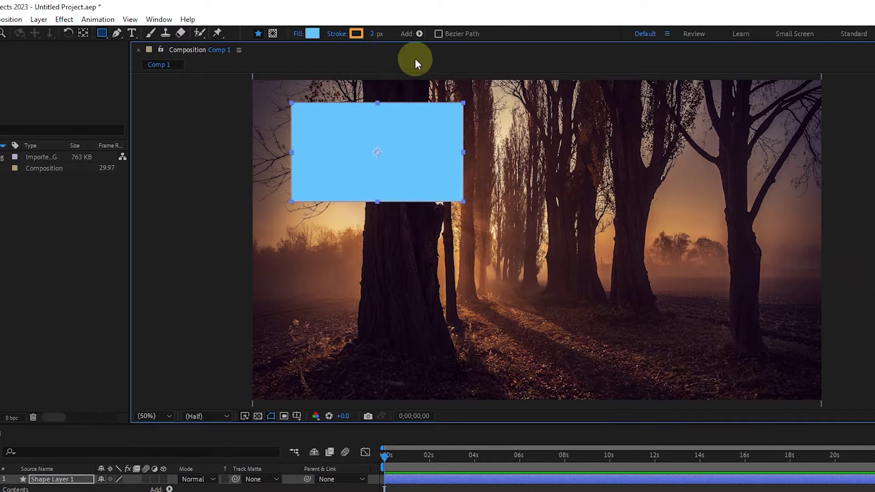
mouse_move(376, 35)
mouse_down()
mouse_move(455, 59)
mouse_move(426, 70)
mouse_up()
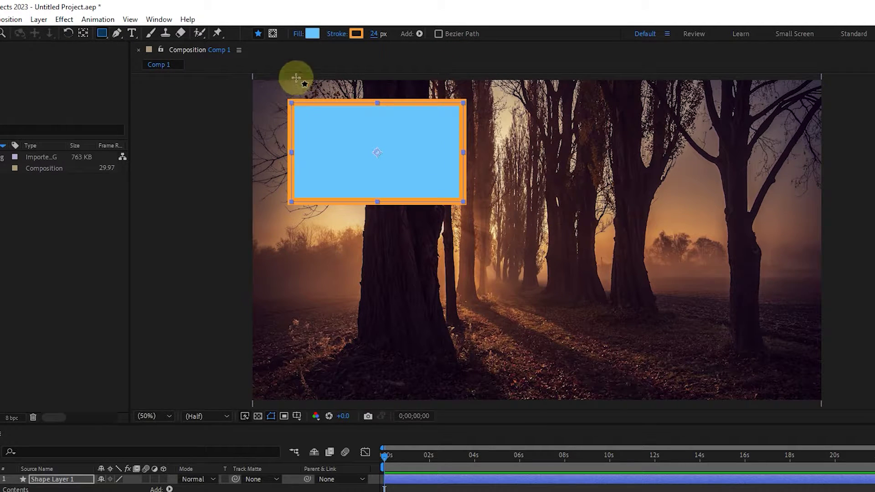
click(299, 34)
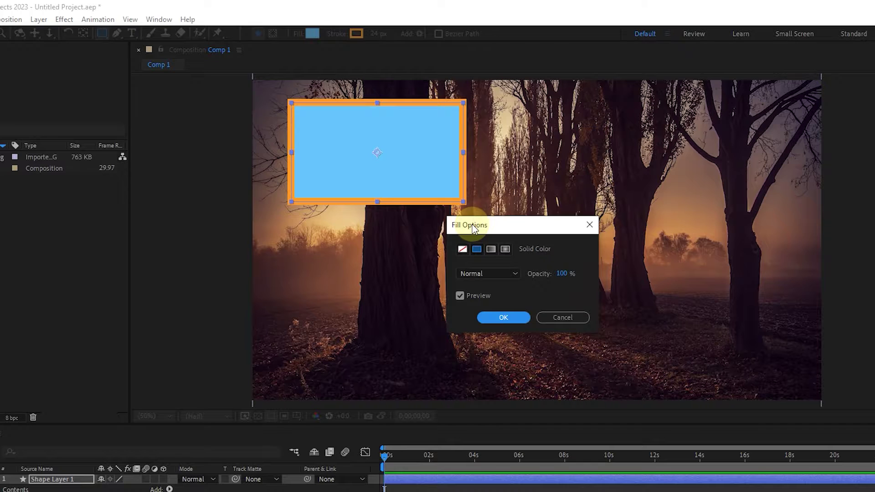
Step: Try the None, Solid, Linear and Radial Gradient fill types, ending on solid colour
click(463, 249)
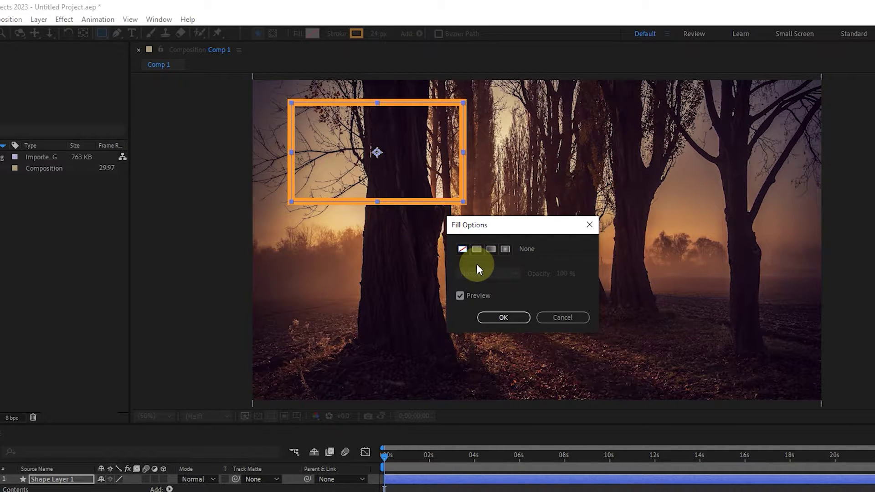
click(477, 250)
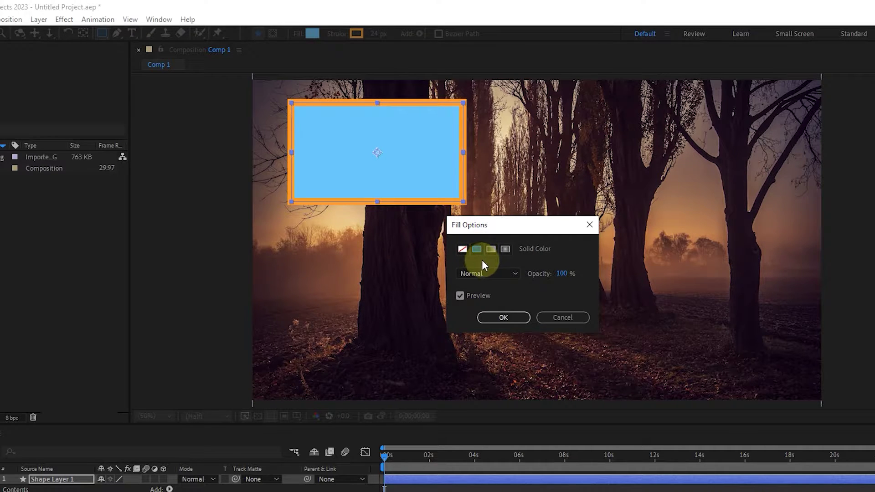
click(491, 250)
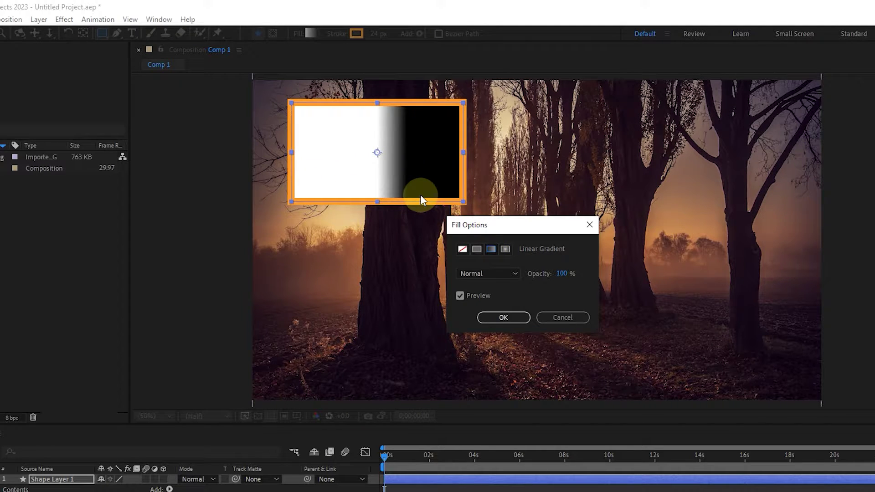
click(506, 250)
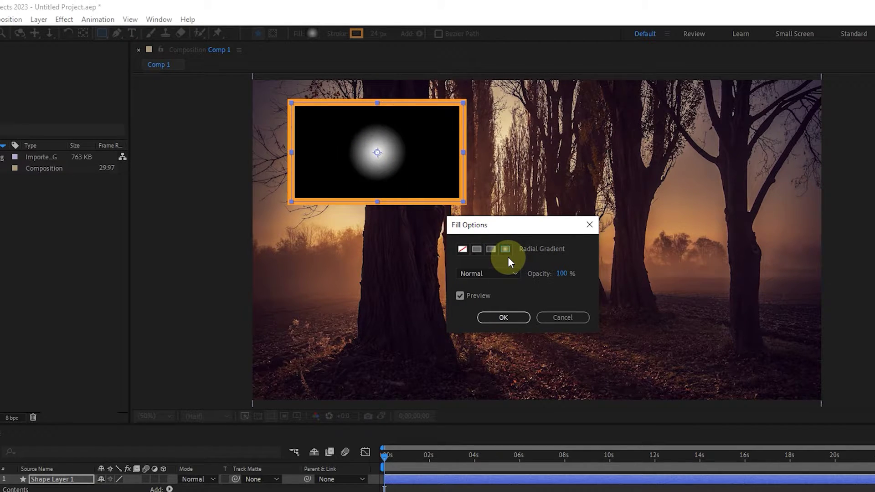
click(481, 254)
Step: Try lower opacity and Color Burn and Darker Color blends, then apply a Normal linear gradient
mouse_move(563, 274)
mouse_down()
mouse_move(505, 274)
mouse_move(573, 281)
mouse_up()
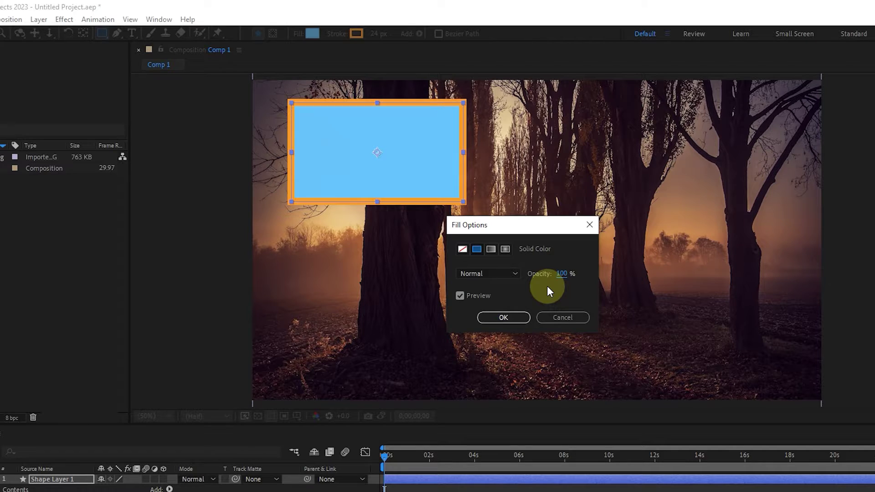
click(508, 274)
click(478, 325)
click(505, 317)
click(506, 274)
click(504, 352)
click(505, 275)
click(506, 286)
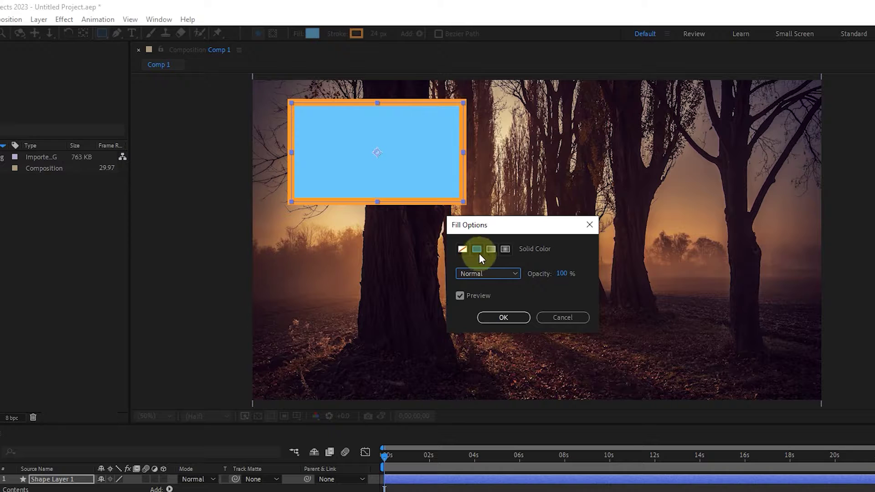
click(492, 251)
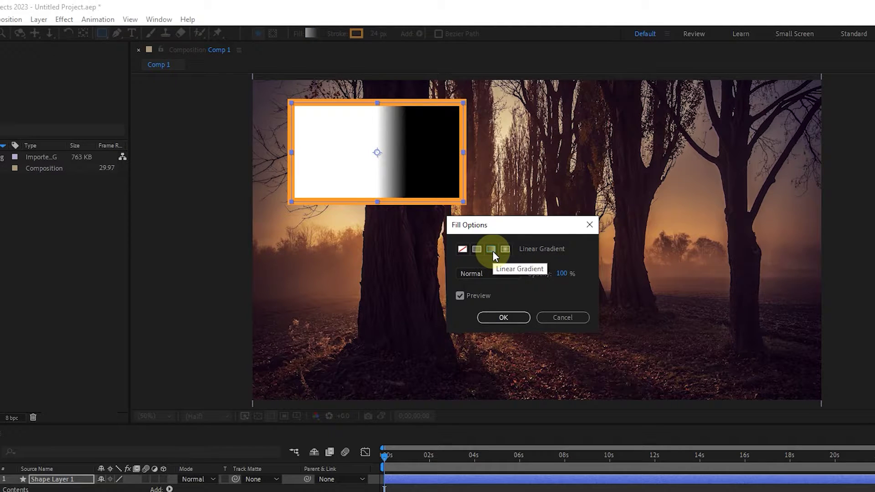
click(503, 318)
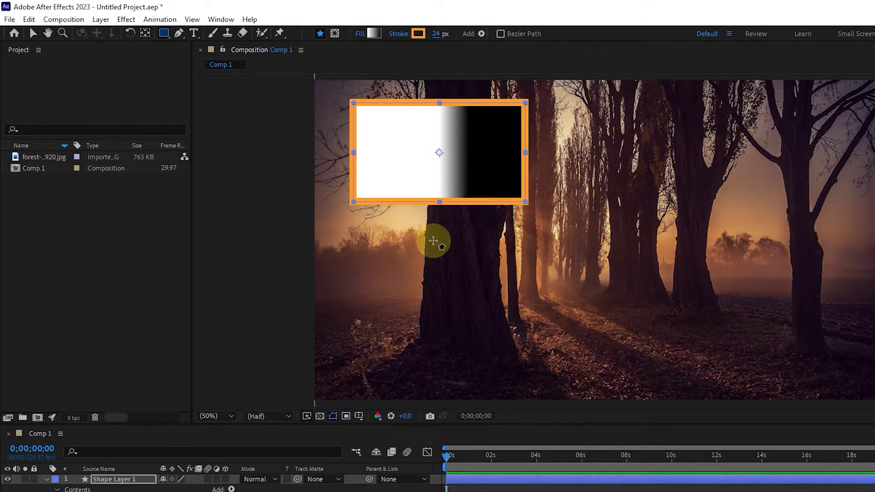
Step: Drag the gradient start handle to the rectangle's top-left corner and the end to bottom-right
click(32, 33)
click(444, 152)
drag(441, 157, 358, 165)
drag(468, 154, 520, 196)
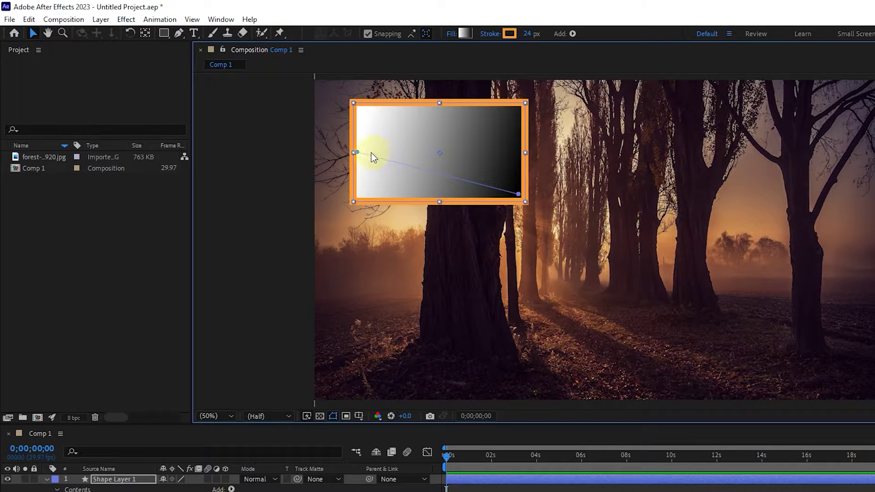
drag(357, 154, 354, 103)
drag(517, 195, 523, 201)
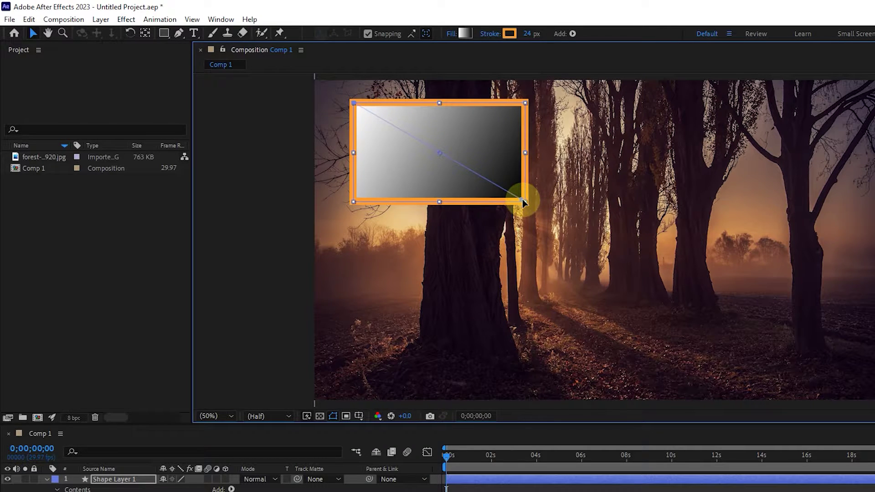
click(464, 33)
Step: Change the gradient's black end stop to light blue
drag(802, 235, 399, 228)
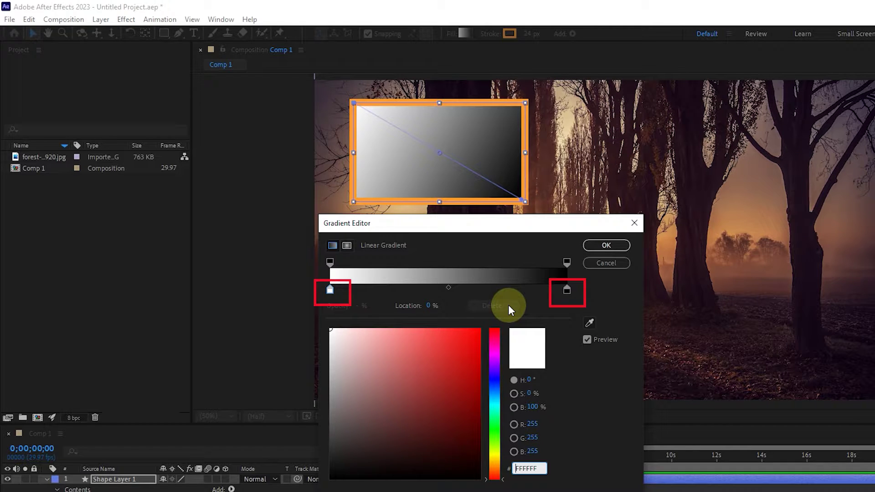
click(566, 290)
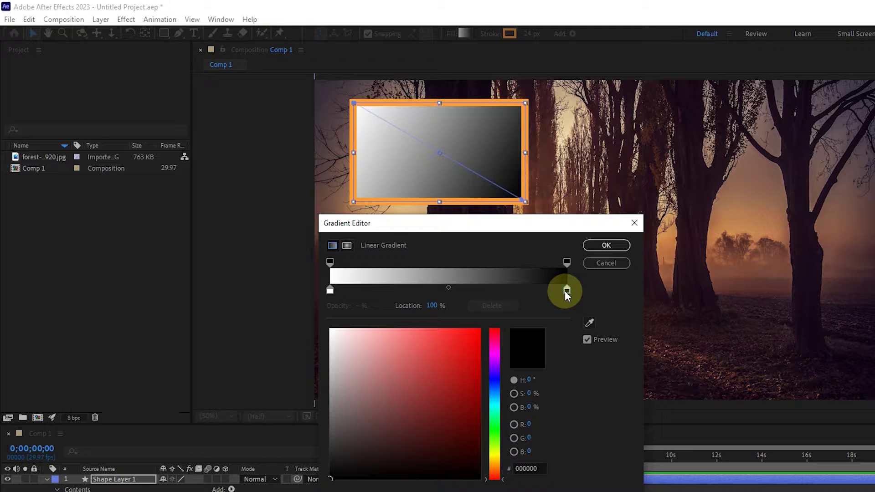
click(489, 396)
drag(389, 358, 446, 328)
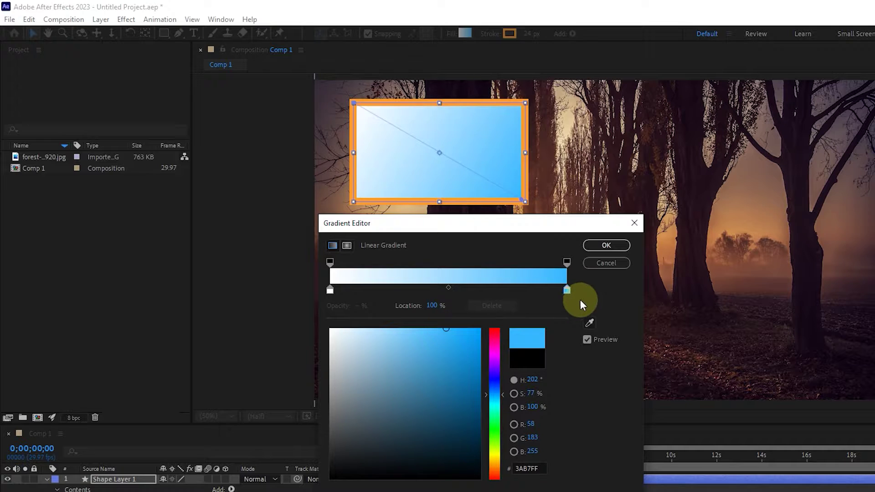
Step: Try dark red, magenta and orange for the start stop, settling on bright red
click(329, 291)
drag(424, 339, 453, 321)
drag(360, 457, 396, 392)
click(493, 360)
drag(436, 349, 406, 329)
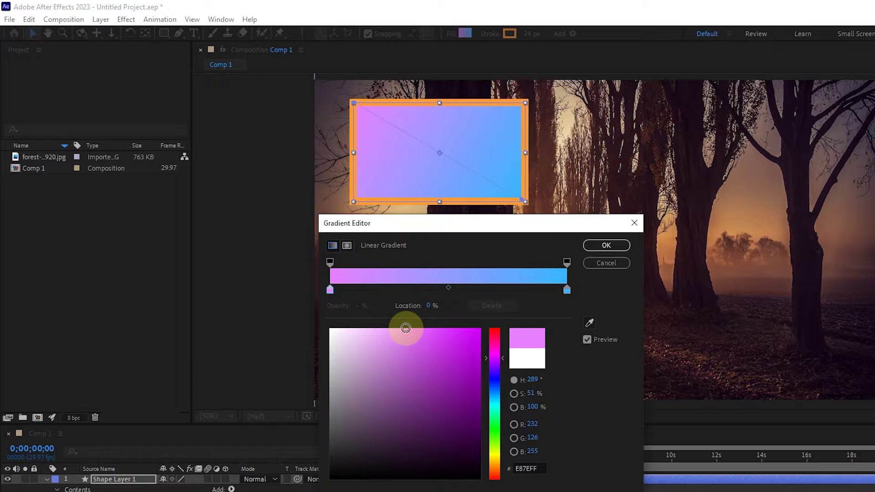
click(494, 465)
drag(434, 372, 455, 322)
click(496, 331)
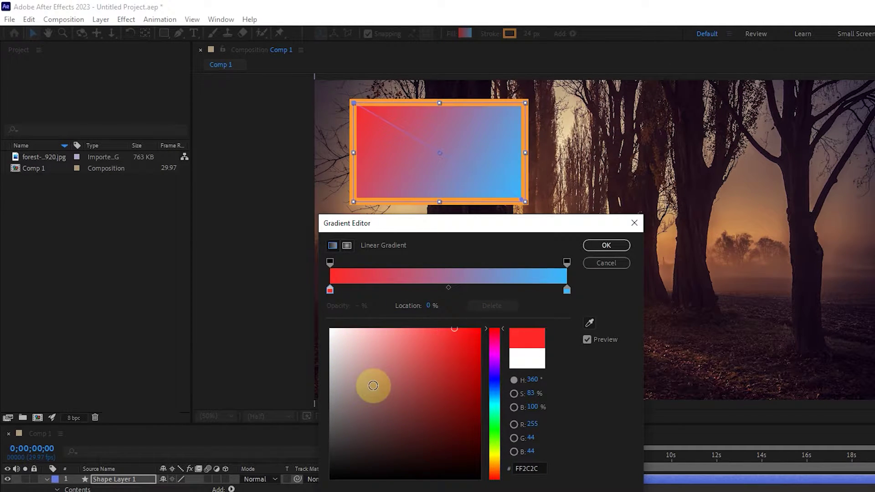
Step: Set the red-to-blue midpoint location to 50%
click(449, 288)
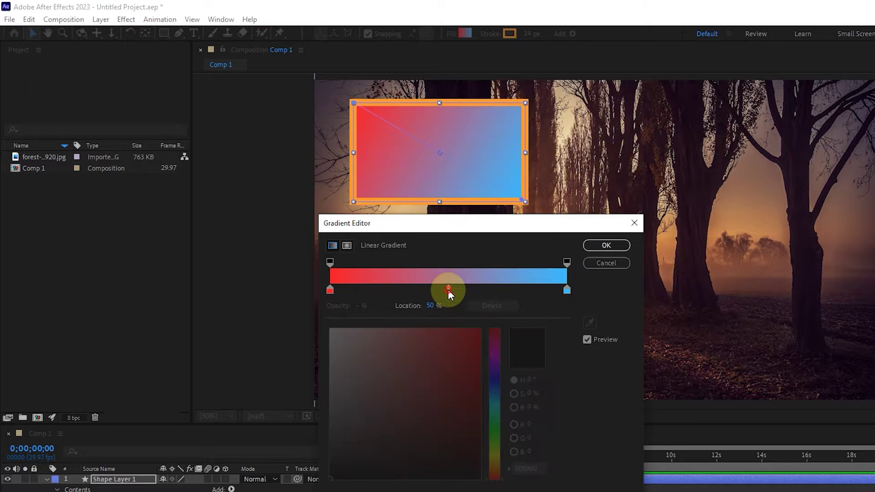
drag(395, 287, 435, 312)
click(433, 306)
key(Return)
click(436, 311)
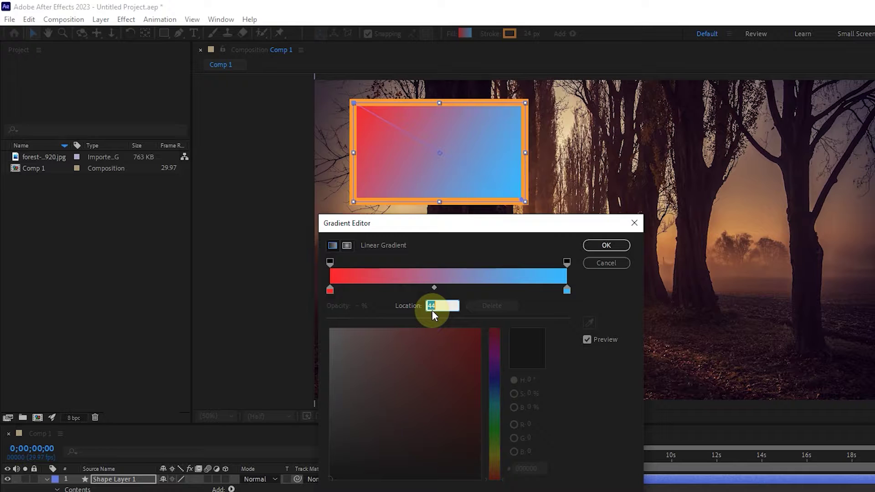
text(50)
click(414, 307)
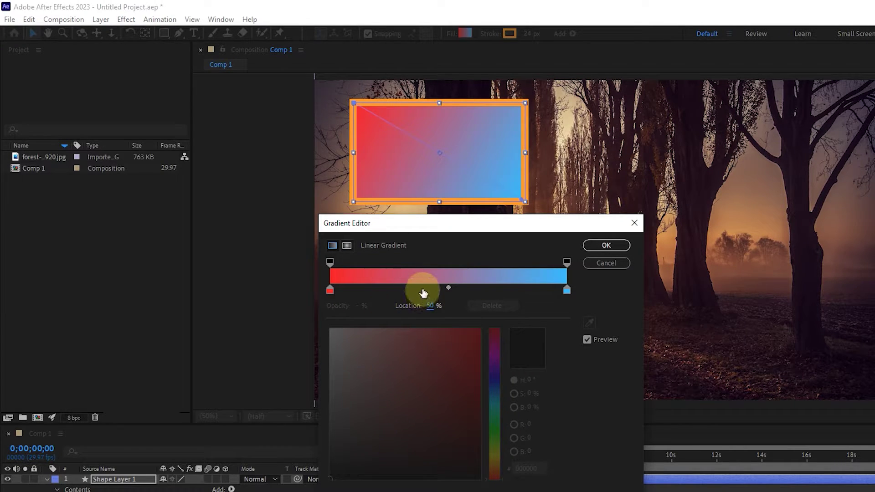
Step: Add a light green stop near 35%, move its left midpoint to 40.7%, and duplicate it at 61.8%
click(402, 290)
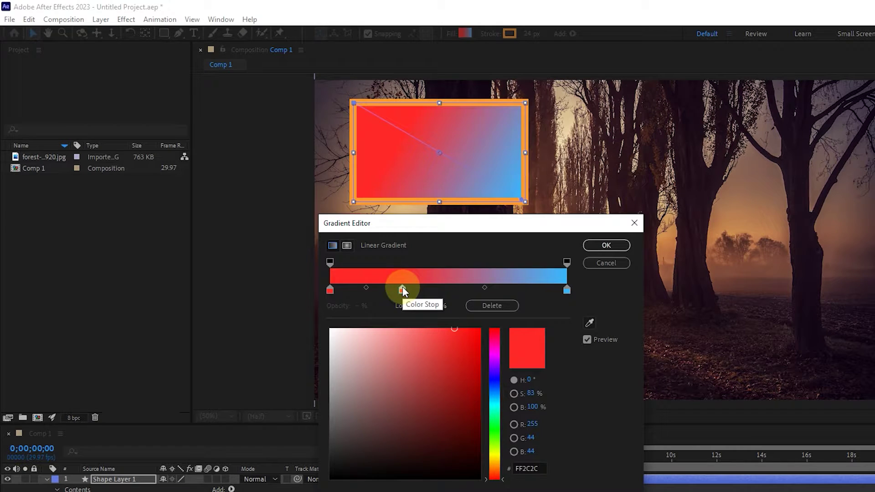
click(499, 425)
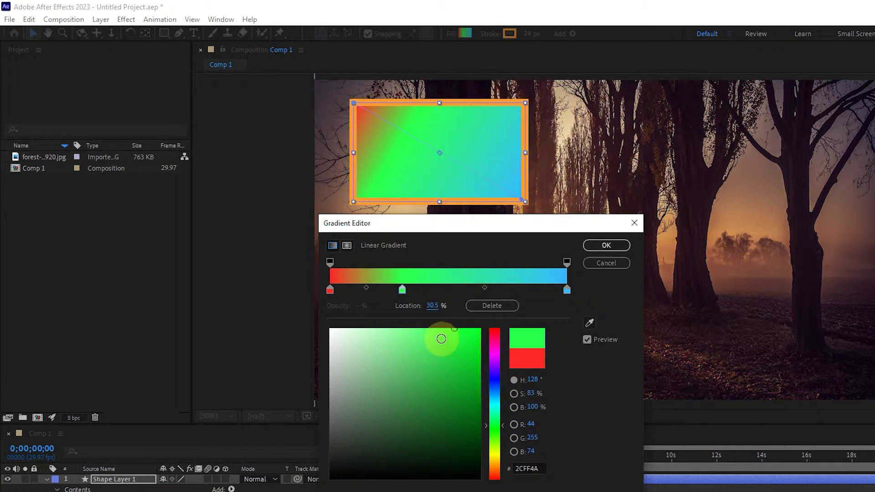
click(434, 329)
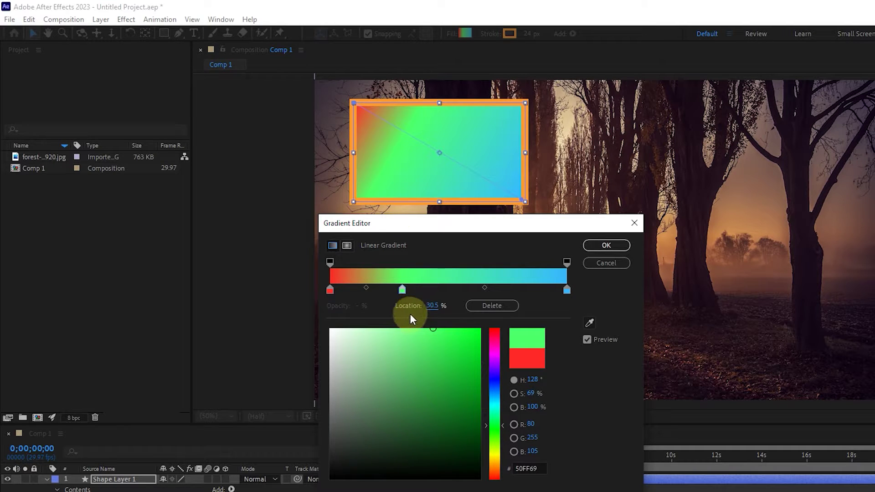
mouse_move(427, 304)
mouse_down()
mouse_move(448, 302)
mouse_move(423, 291)
mouse_up()
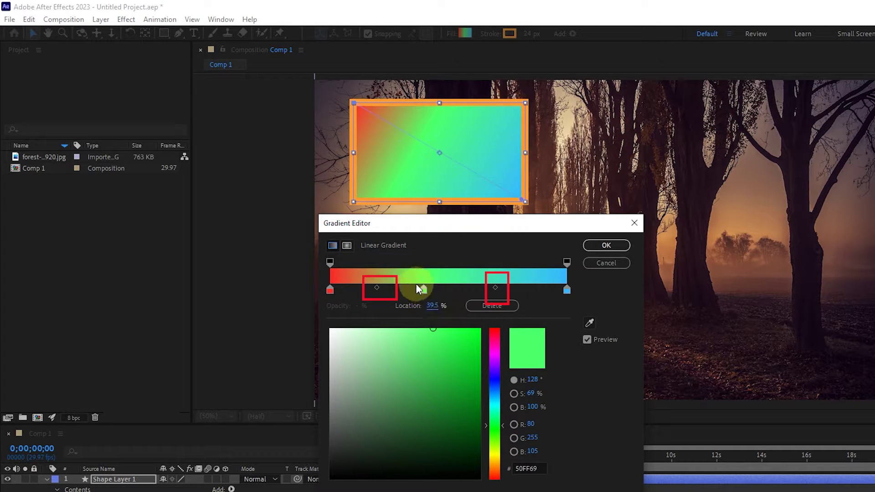
click(374, 288)
mouse_move(370, 292)
mouse_down()
mouse_move(390, 289)
mouse_move(375, 297)
mouse_up()
click(423, 290)
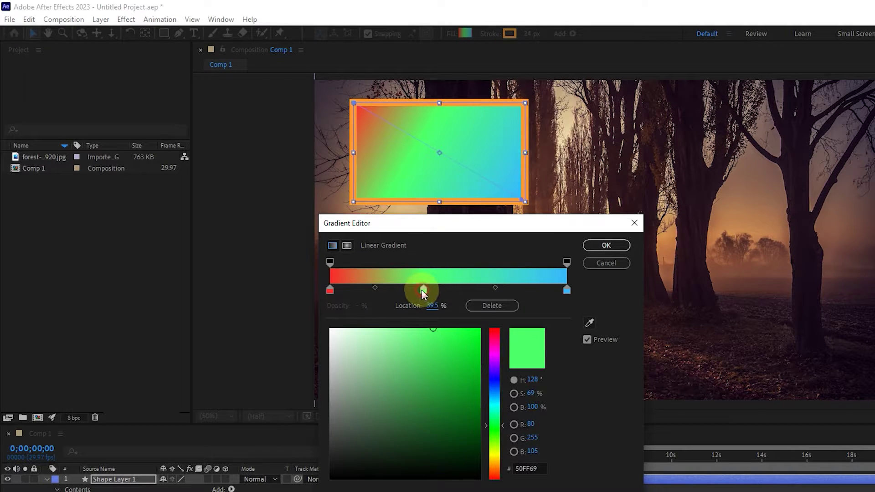
mouse_move(477, 291)
mouse_down()
mouse_move(494, 292)
mouse_move(466, 292)
mouse_move(480, 292)
mouse_up()
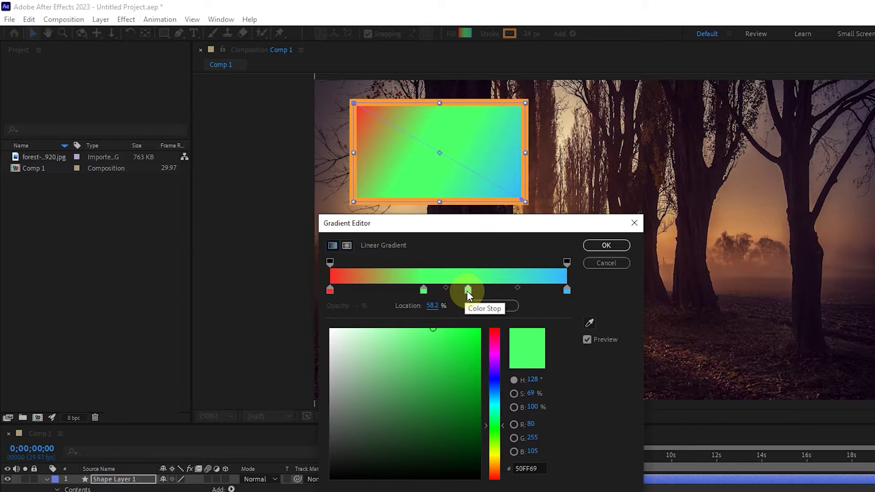
Step: Remove the extra green stop and add a magenta stop at about 70.7%
drag(467, 288, 468, 314)
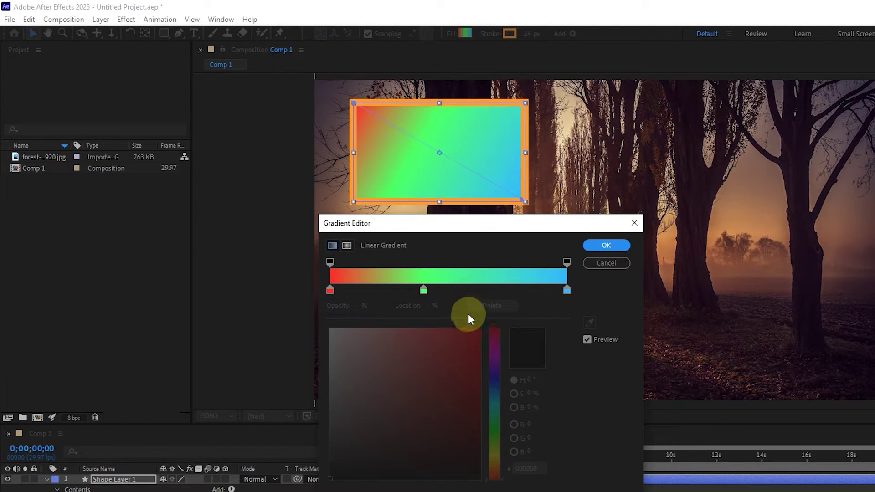
click(424, 291)
click(482, 290)
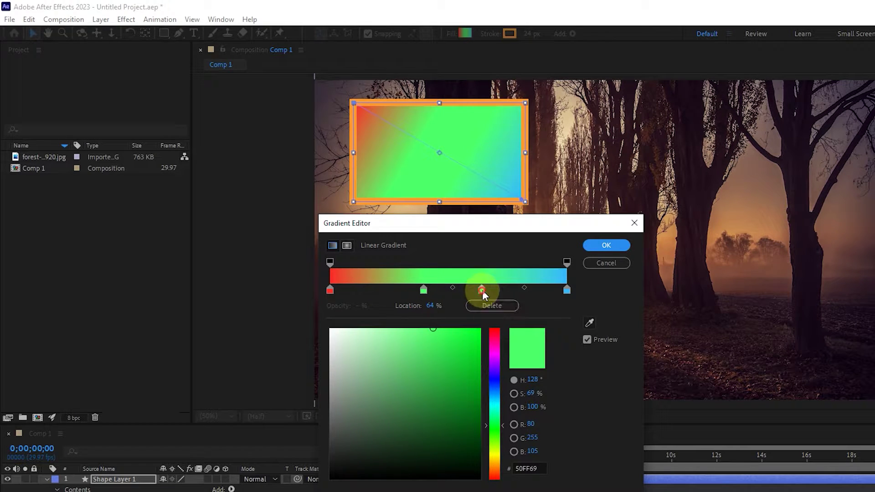
click(494, 329)
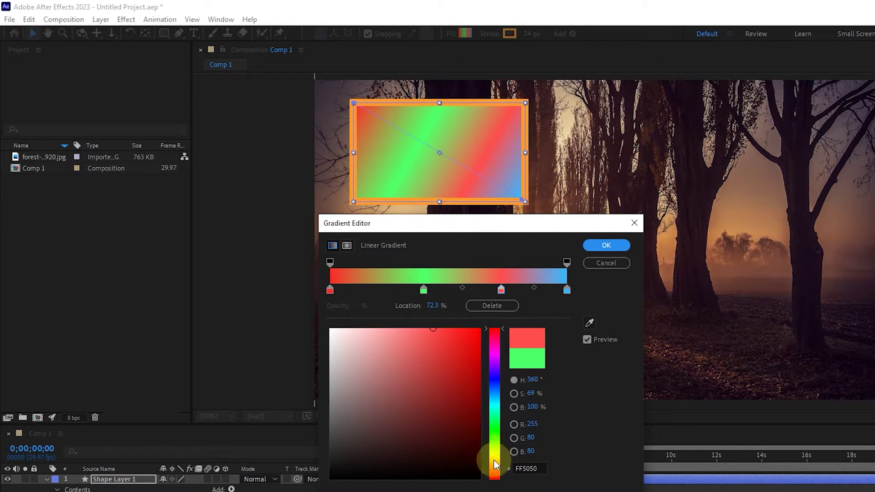
click(493, 383)
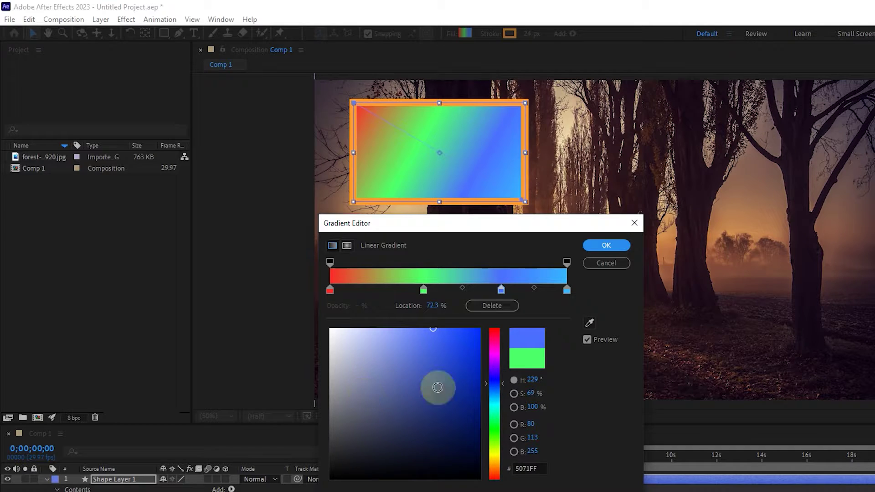
click(494, 356)
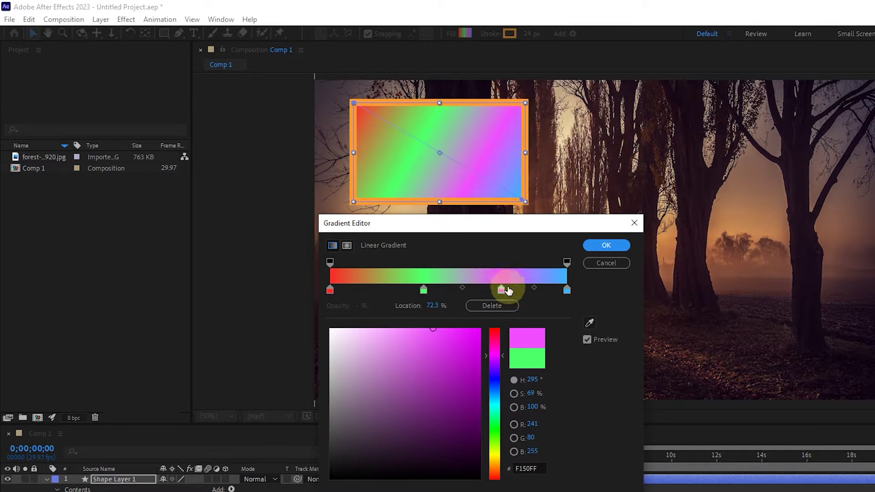
click(535, 288)
drag(501, 290, 498, 290)
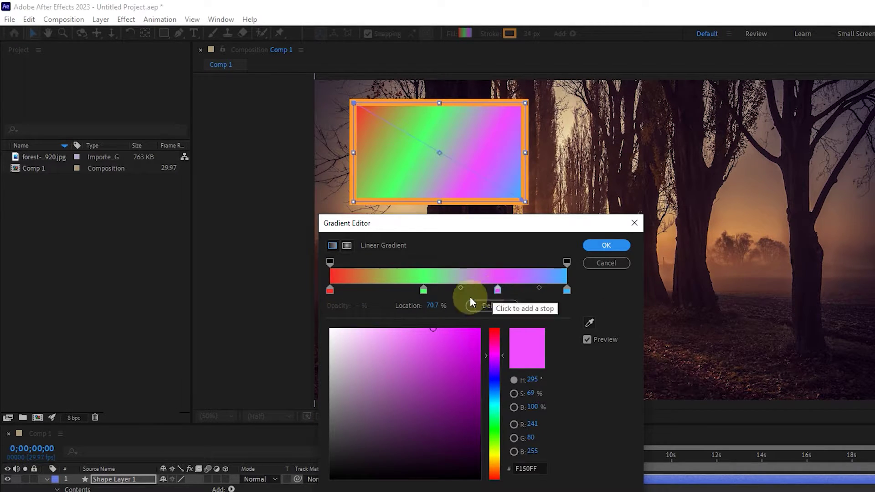
Step: Remove the magenta and green stops, leaving only red and blue
click(498, 291)
drag(497, 291, 506, 349)
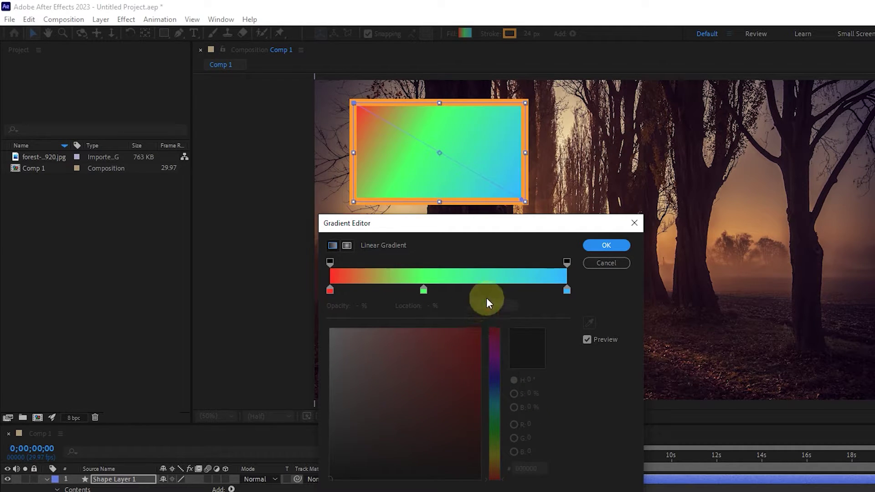
click(424, 290)
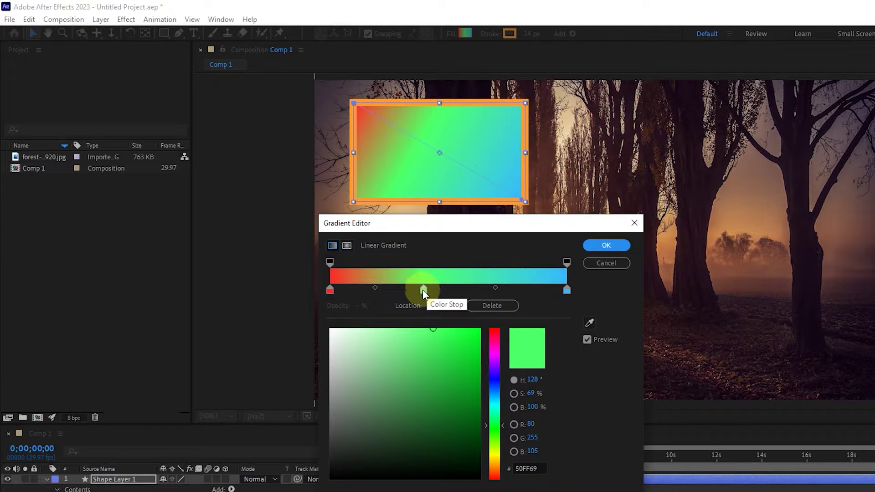
click(484, 305)
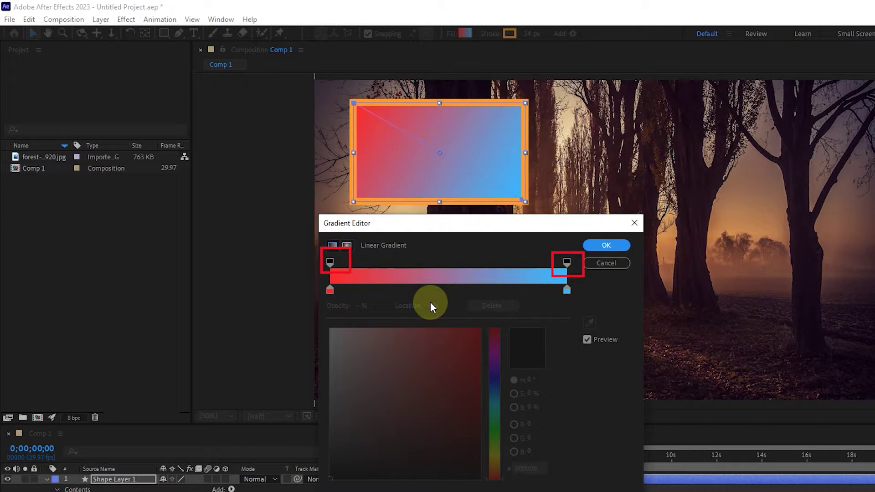
click(332, 261)
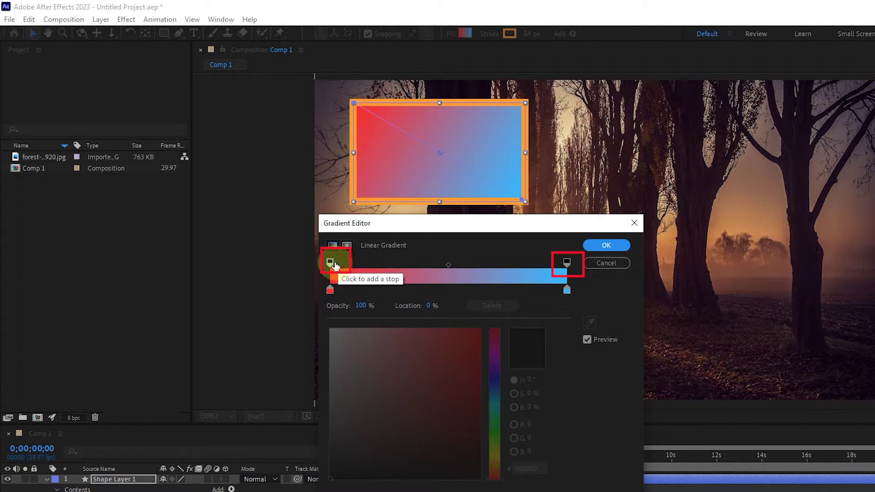
mouse_move(330, 261)
mouse_down()
mouse_move(427, 270)
mouse_move(329, 260)
mouse_up()
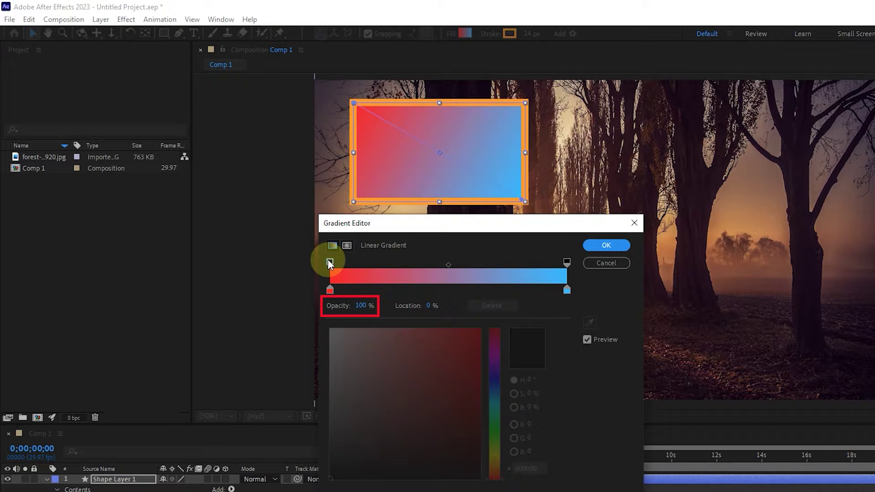
drag(363, 306, 337, 306)
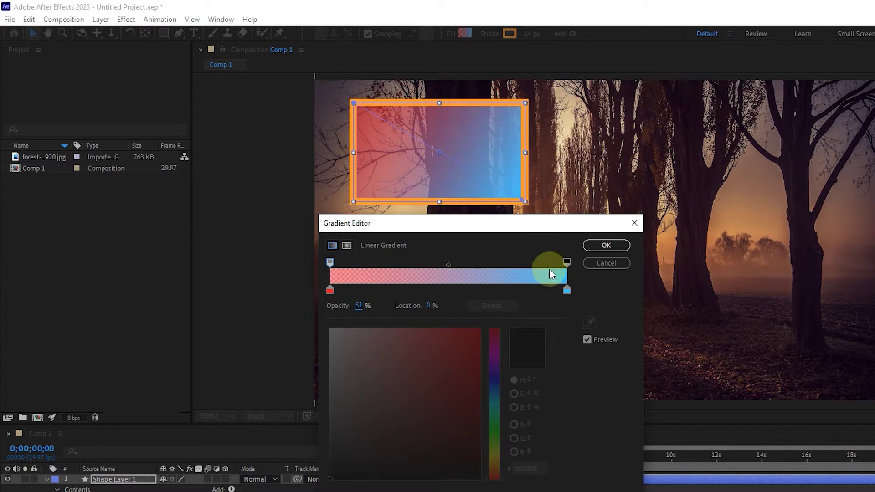
drag(330, 264, 374, 190)
mouse_move(567, 262)
mouse_down()
mouse_move(406, 263)
mouse_move(414, 271)
mouse_up()
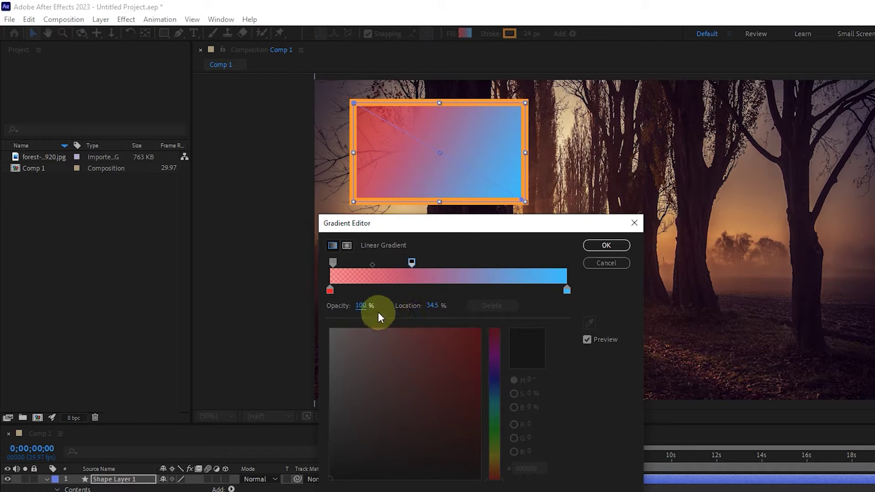
drag(361, 306, 459, 303)
click(333, 262)
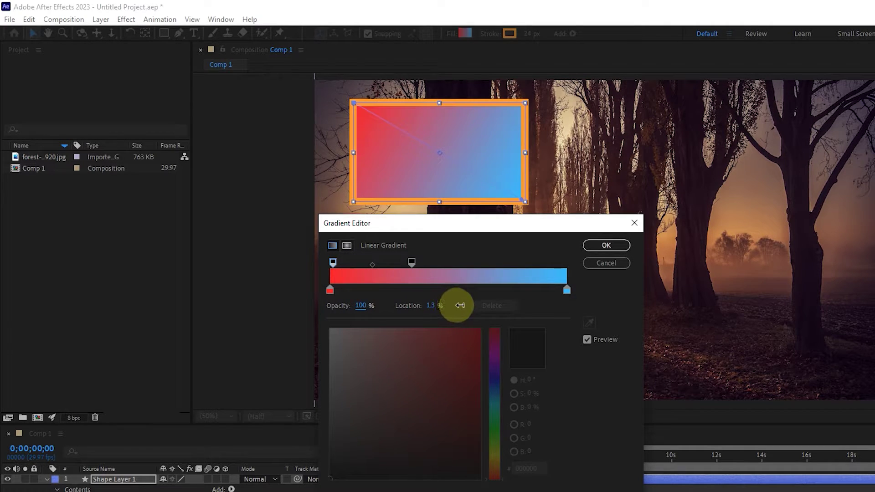
drag(412, 262, 549, 276)
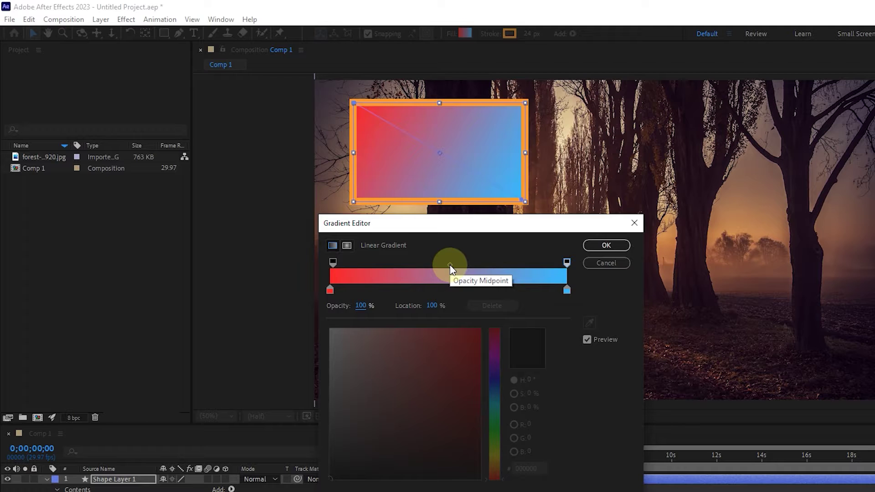
click(363, 305)
drag(362, 305, 351, 305)
mouse_move(450, 265)
mouse_down()
mouse_move(382, 265)
mouse_move(463, 261)
mouse_move(439, 264)
mouse_up()
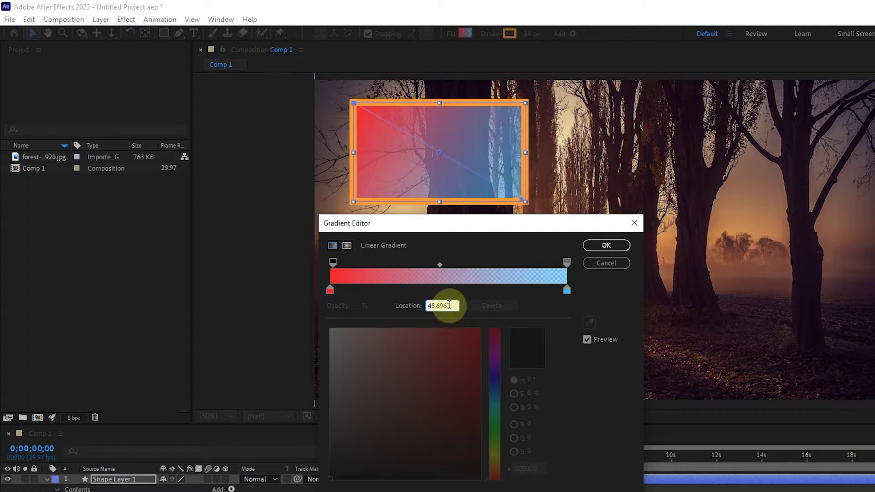
drag(446, 304, 406, 305)
text(50)
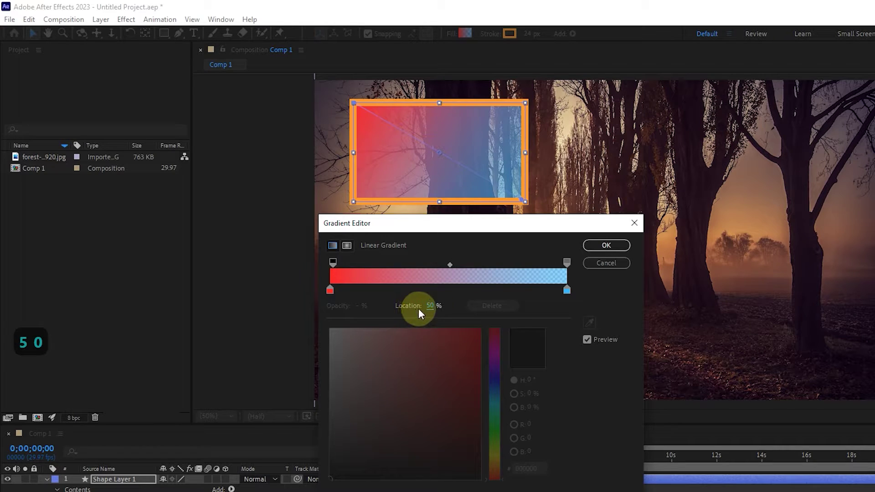
click(567, 262)
drag(362, 306, 487, 322)
click(332, 262)
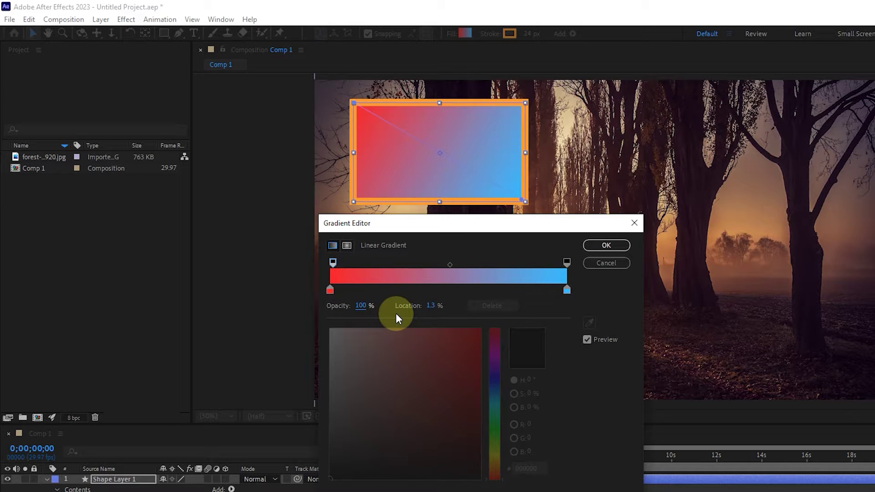
Step: Switch the gradient to Radial, keeping the red stop at 0%, and apply it
click(347, 245)
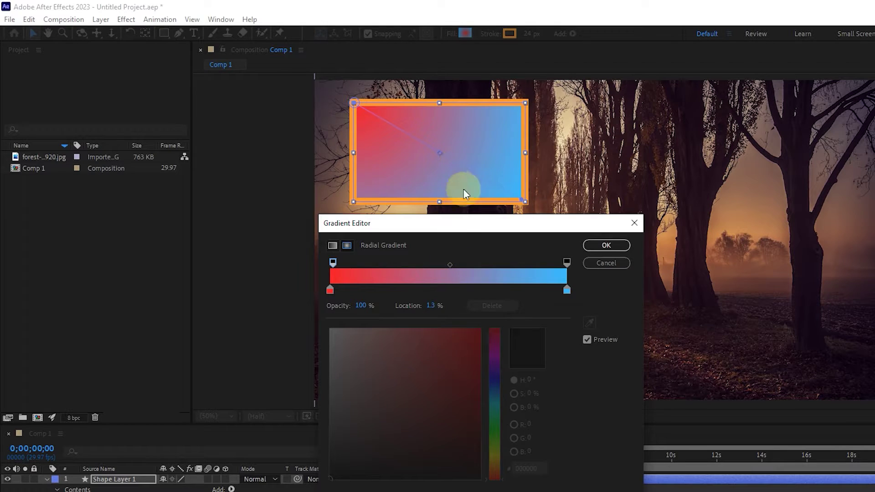
mouse_move(329, 291)
mouse_down()
mouse_move(412, 291)
mouse_move(316, 289)
mouse_up()
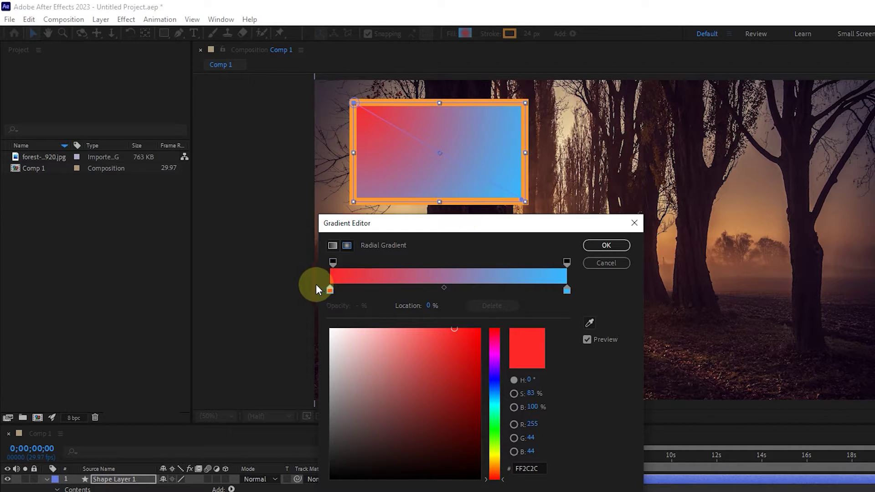
drag(431, 306, 326, 283)
click(605, 248)
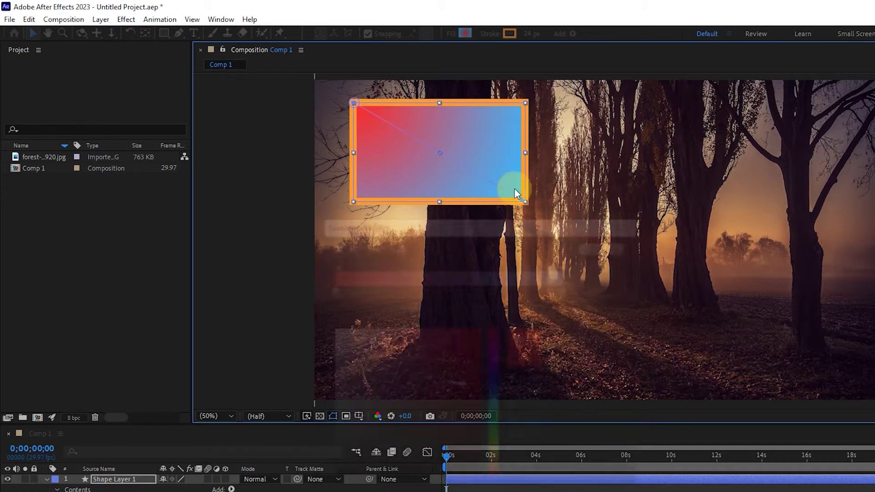
Step: Centre the radial gradient in the rectangle and pull its outer edge inward
drag(355, 100, 440, 152)
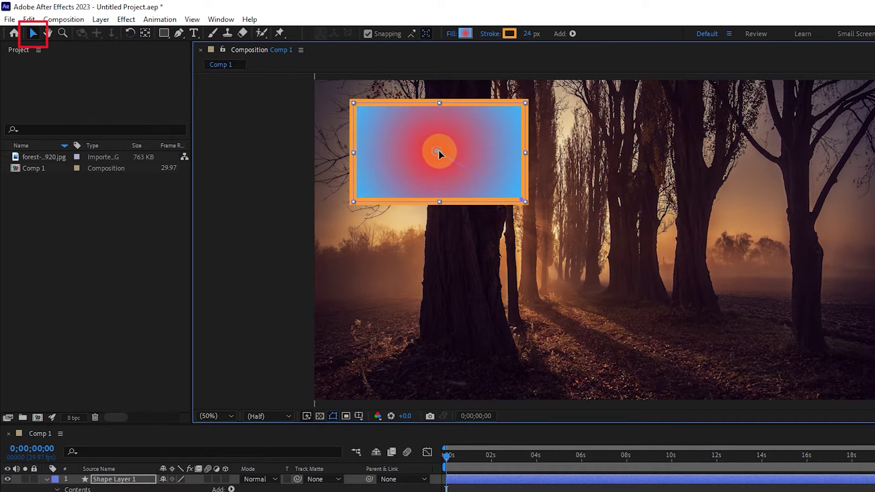
drag(521, 196, 497, 130)
click(433, 157)
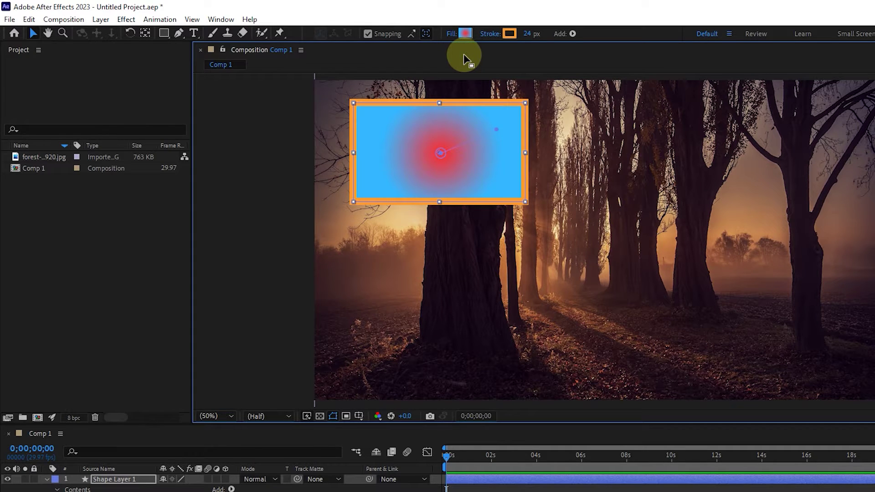
click(469, 33)
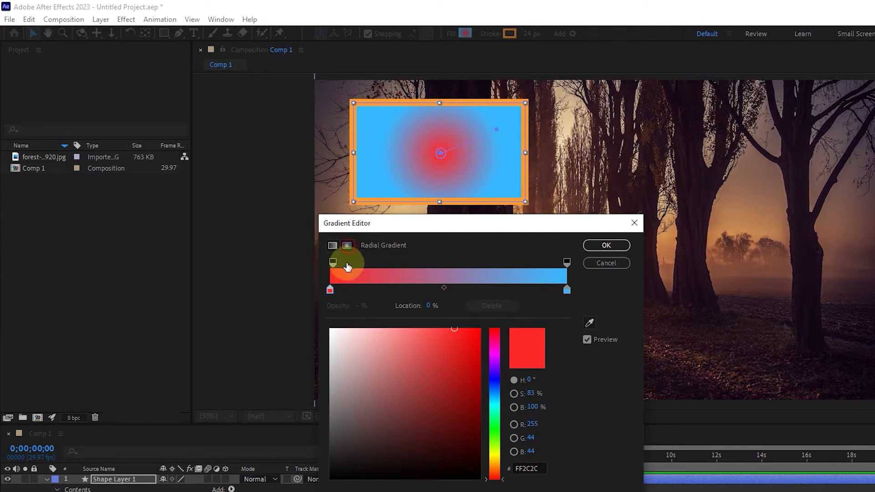
Step: Move the blue stop to 85% and add a green stop near 49% between red and blue
mouse_move(330, 291)
mouse_down()
mouse_move(422, 292)
mouse_move(328, 292)
mouse_up()
mouse_move(567, 290)
mouse_down()
mouse_move(492, 287)
mouse_move(569, 289)
mouse_up()
click(455, 290)
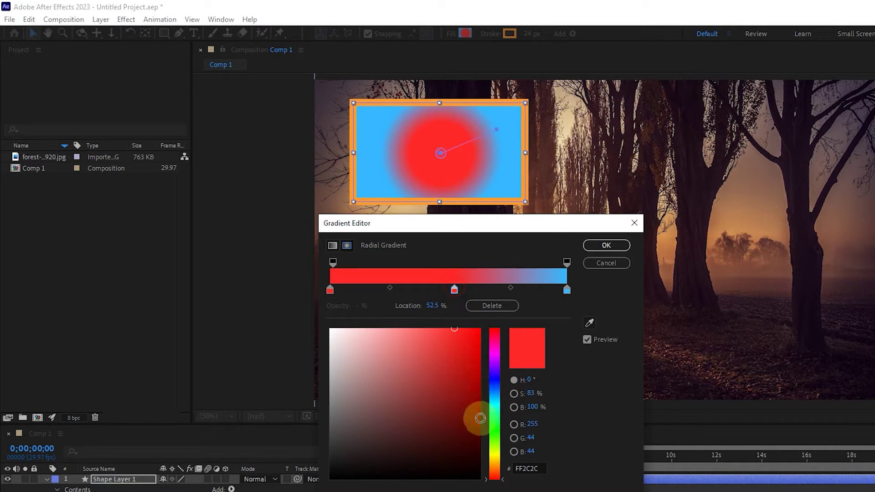
click(497, 420)
mouse_move(456, 292)
mouse_down()
mouse_move(437, 292)
mouse_move(444, 290)
mouse_up()
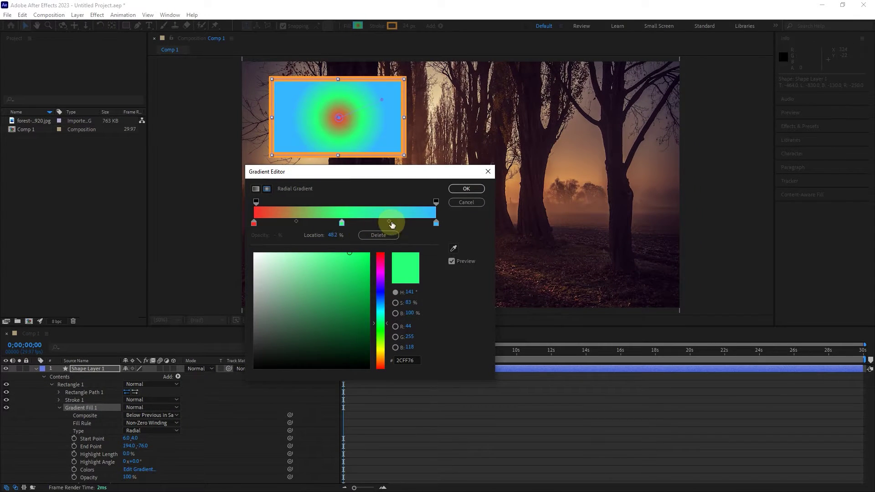
mouse_move(392, 224)
mouse_down()
mouse_move(368, 225)
mouse_move(376, 225)
mouse_up()
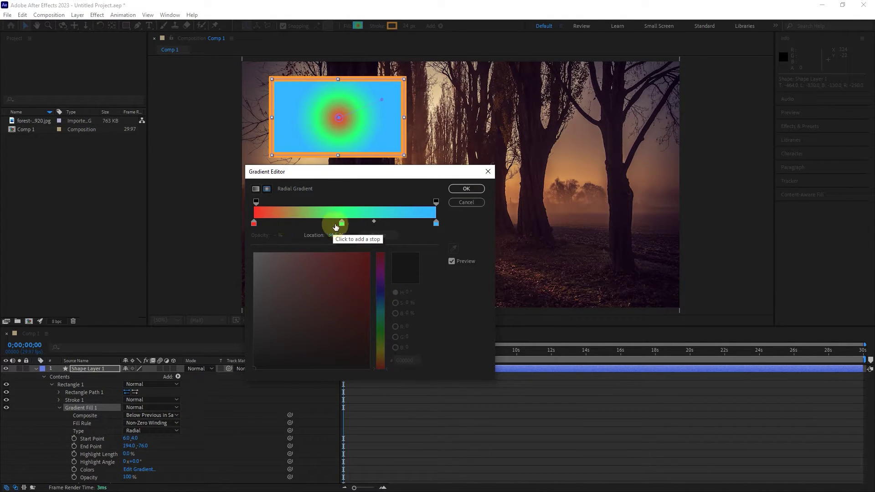
drag(298, 224, 302, 223)
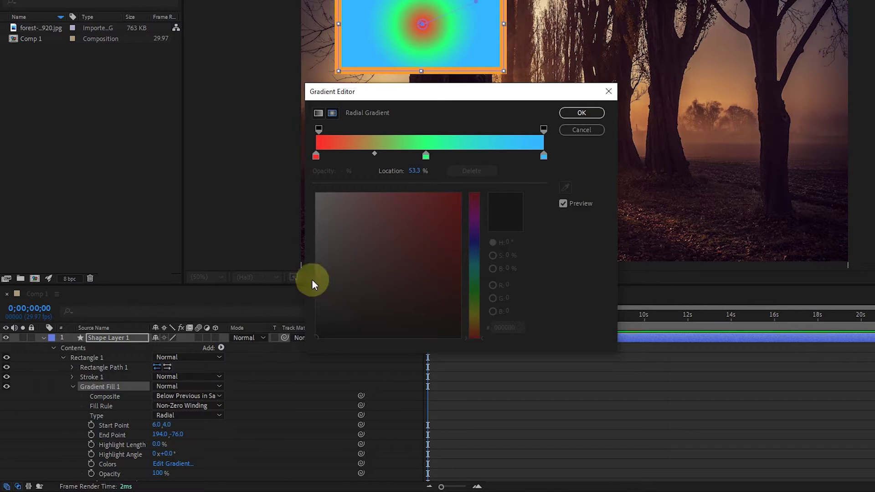
Step: Apply the gradient and shrink the radial gradient's reach inside the rectangle
click(582, 112)
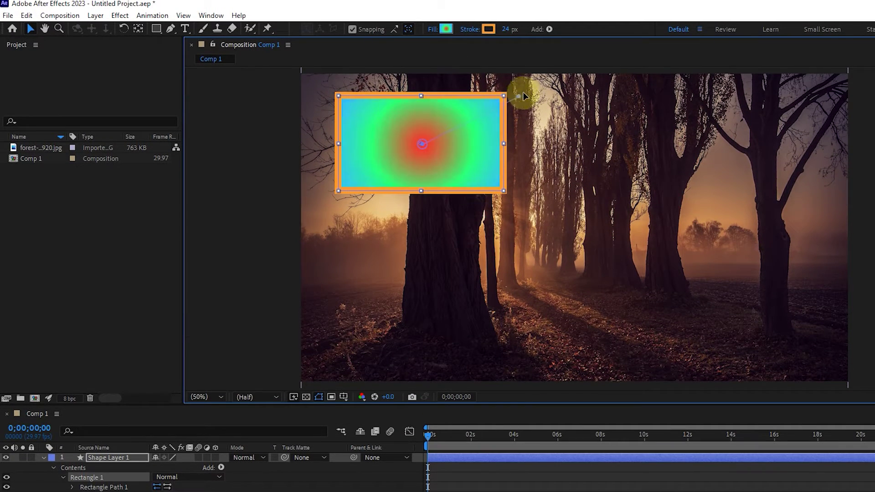
drag(522, 96, 476, 175)
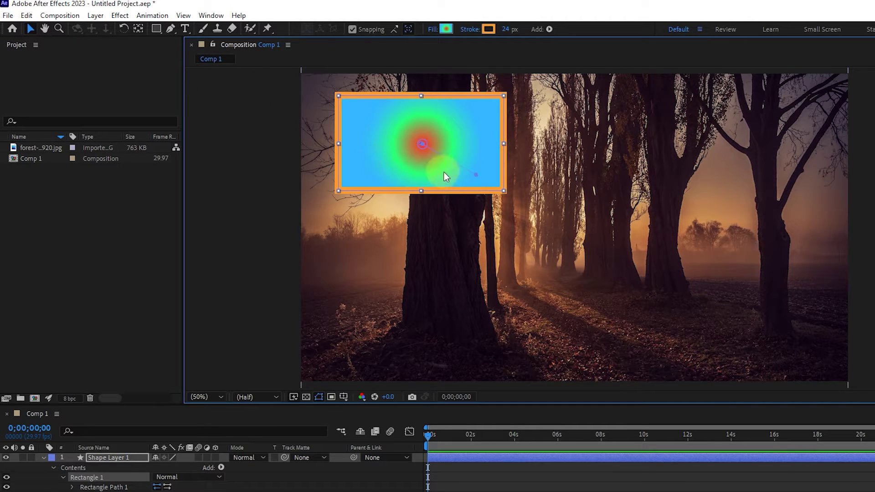
click(477, 174)
click(432, 30)
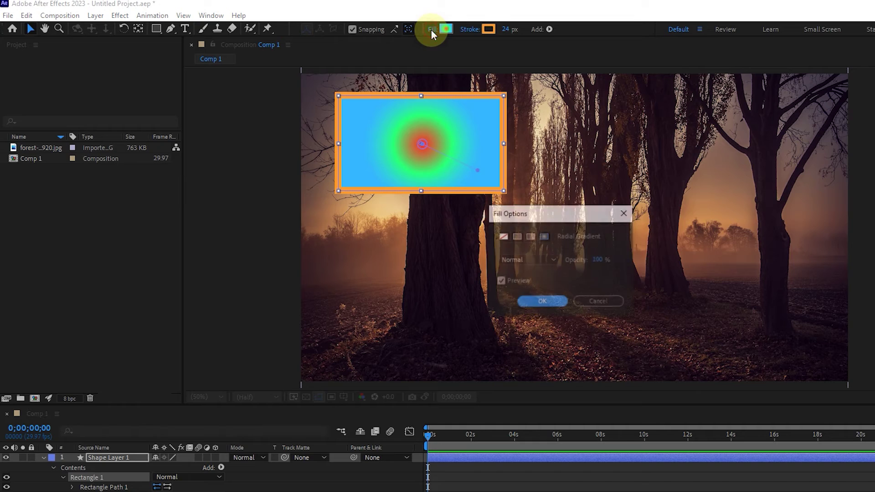
Step: Return the rectangle's fill to solid light blue
click(516, 237)
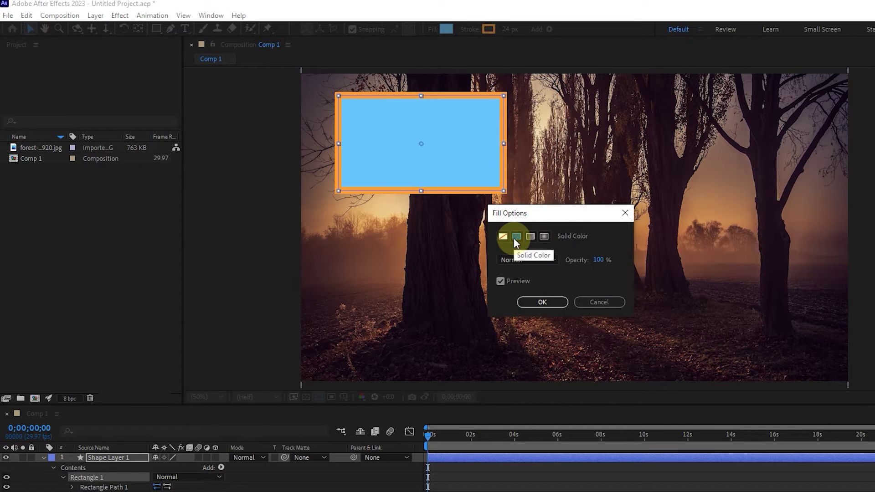
click(533, 301)
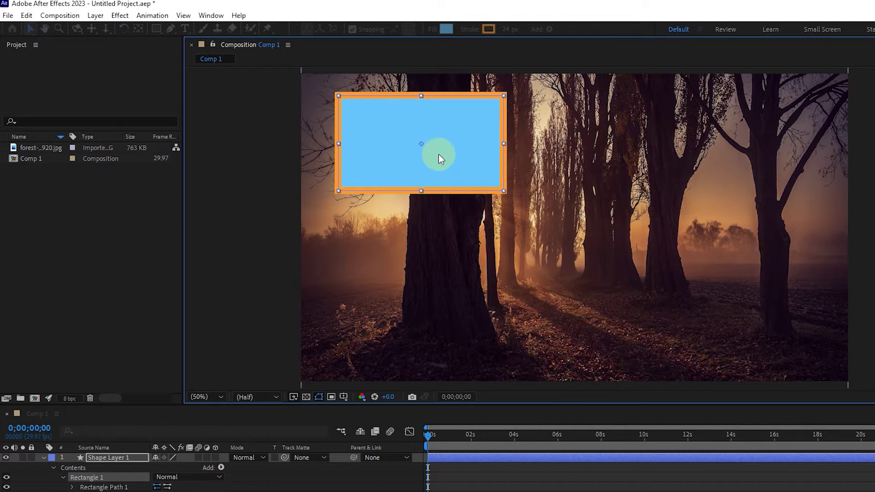
click(468, 29)
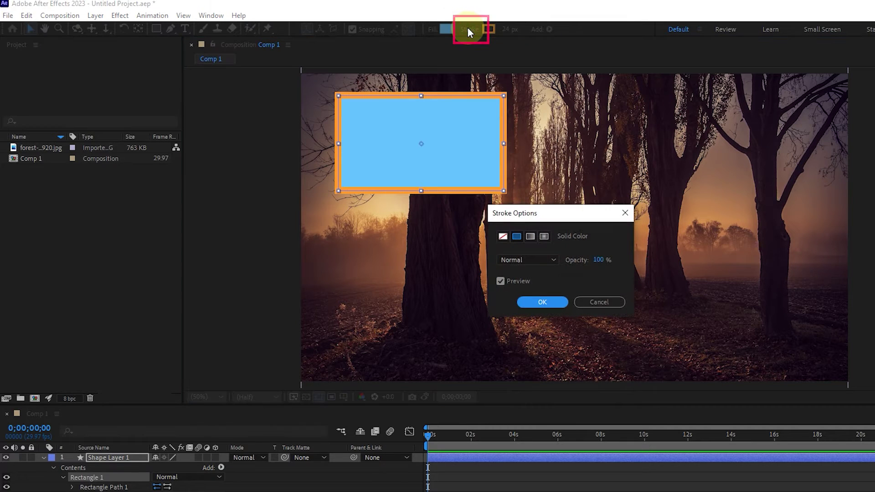
Step: Try None, Solid and Radial strokes, then set the stroke to a linear gradient
click(503, 236)
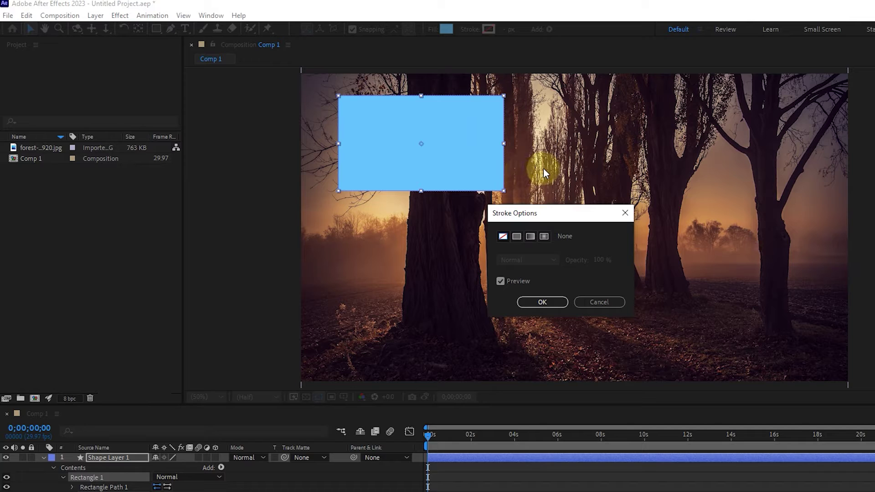
click(517, 237)
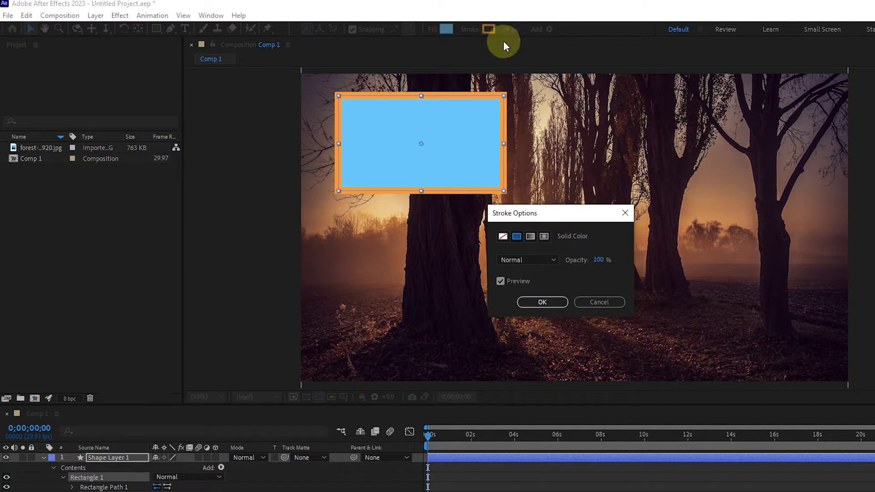
click(532, 237)
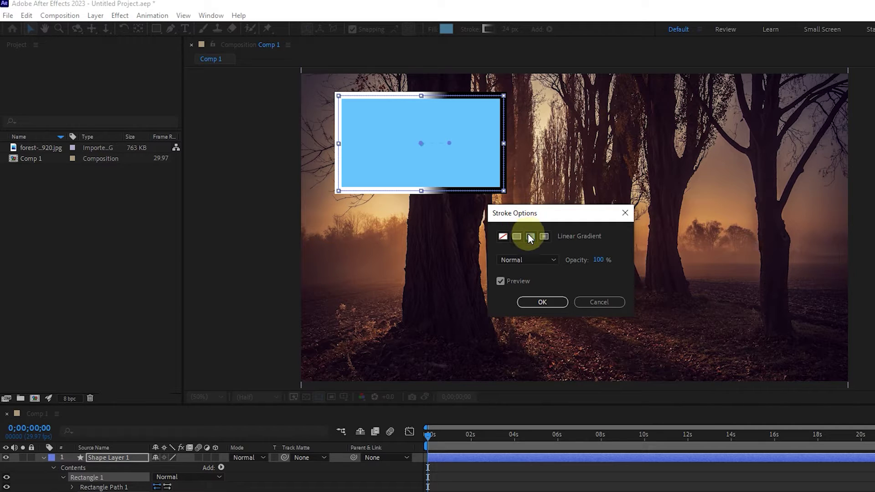
mouse_move(600, 262)
mouse_down()
mouse_move(553, 260)
mouse_move(607, 259)
mouse_move(599, 270)
mouse_up()
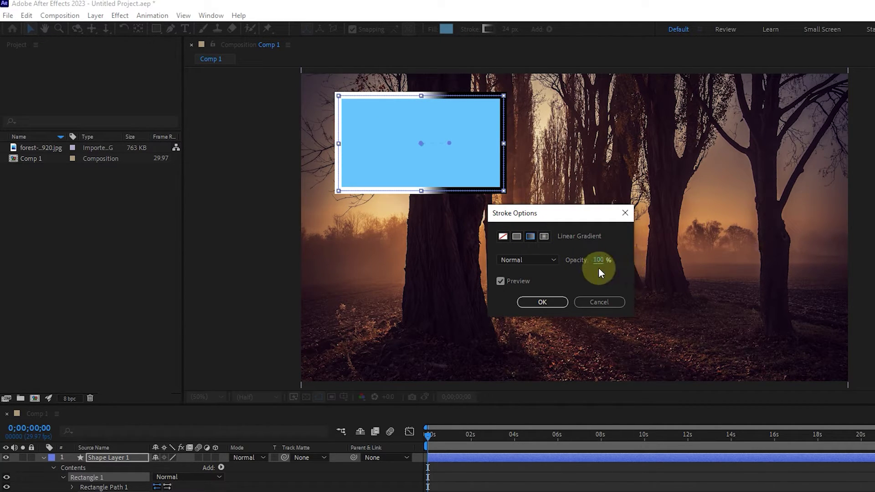
click(544, 237)
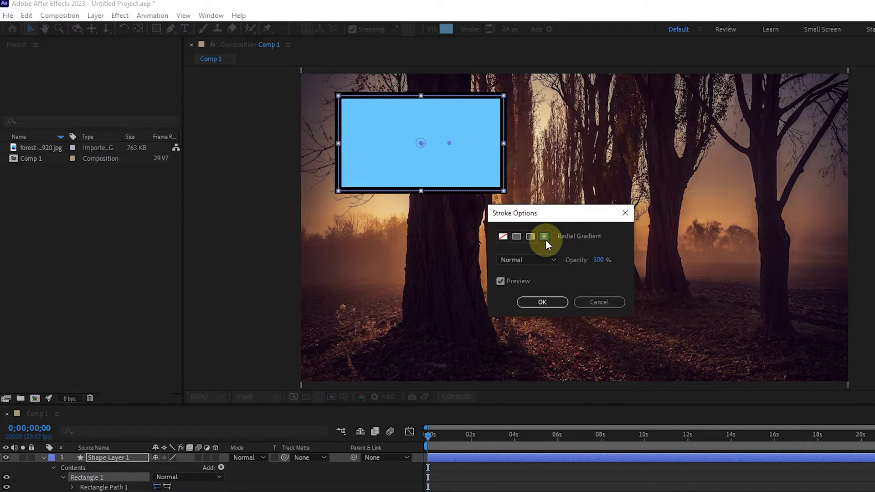
click(530, 236)
click(542, 302)
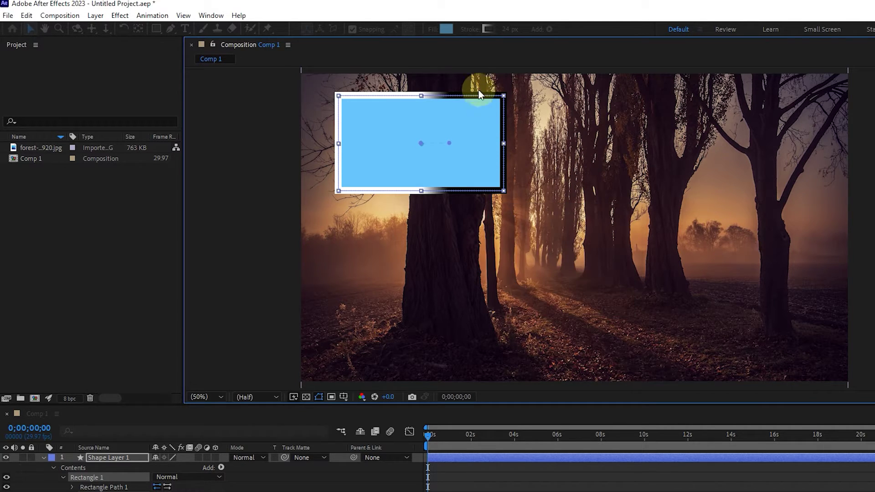
click(488, 29)
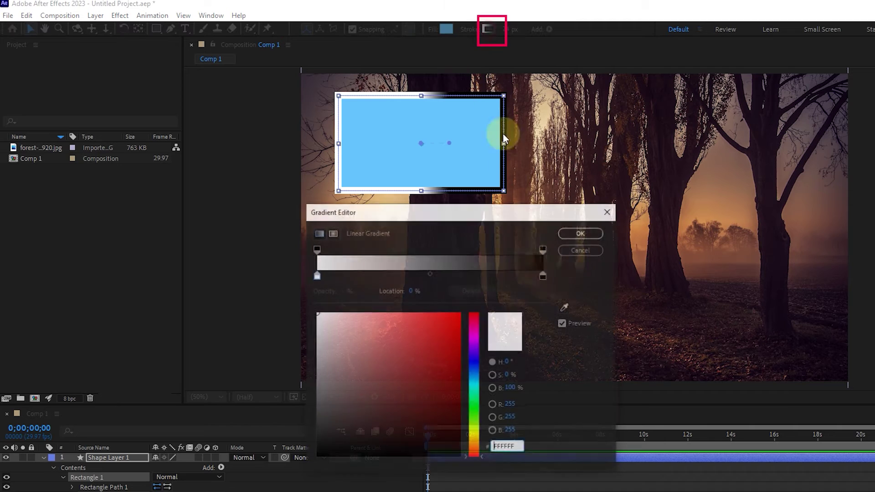
Step: Colour the stroke gradient red to green with a blue stop at 43%, and apply it
drag(443, 338, 462, 312)
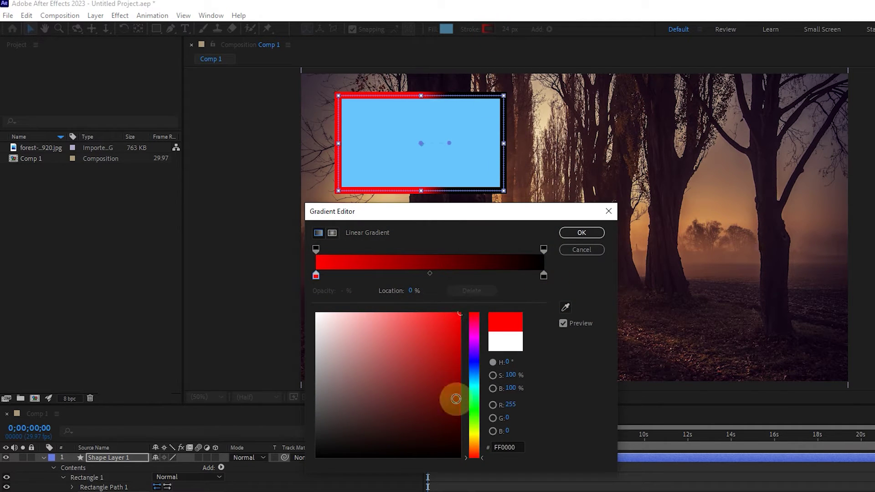
click(543, 276)
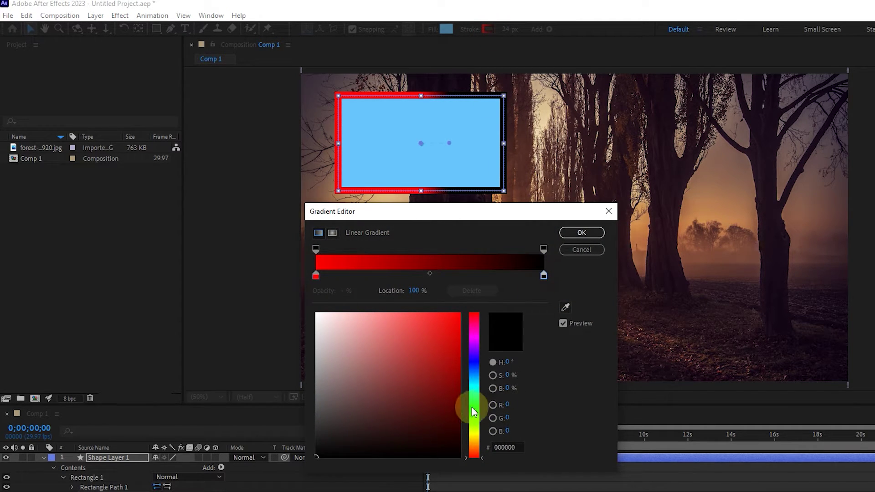
click(474, 406)
click(460, 314)
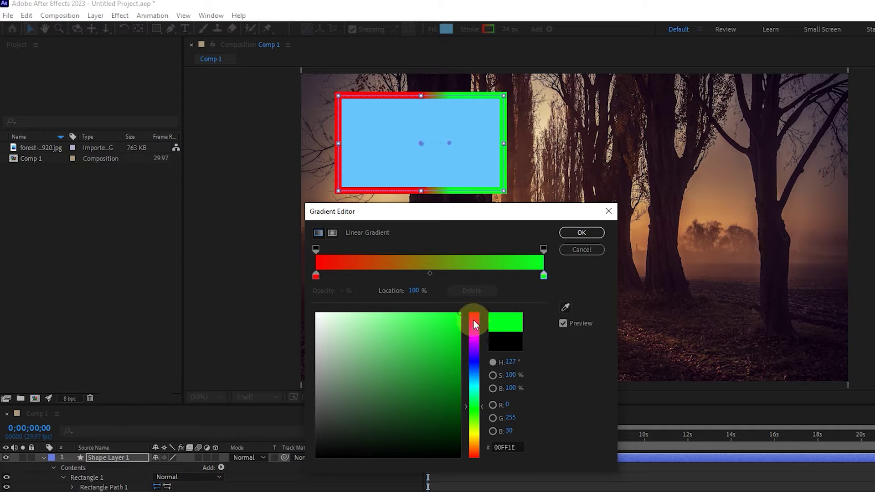
drag(430, 276, 473, 282)
click(432, 276)
click(474, 364)
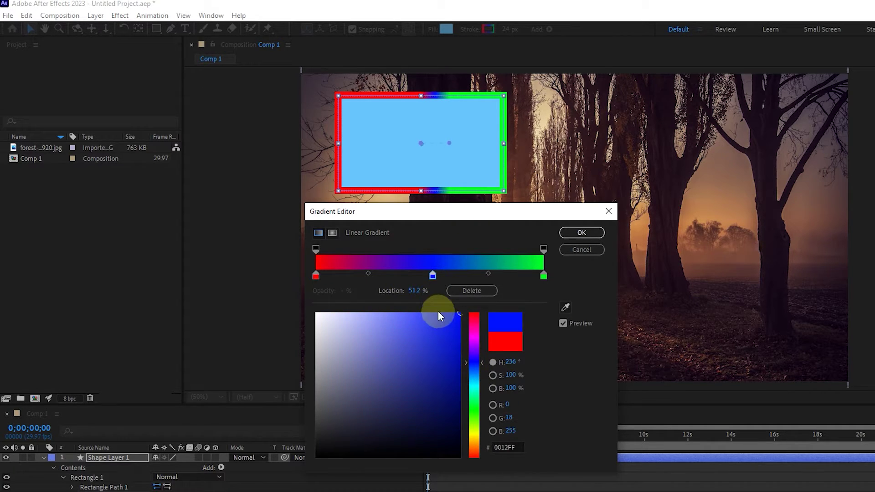
drag(432, 275, 414, 275)
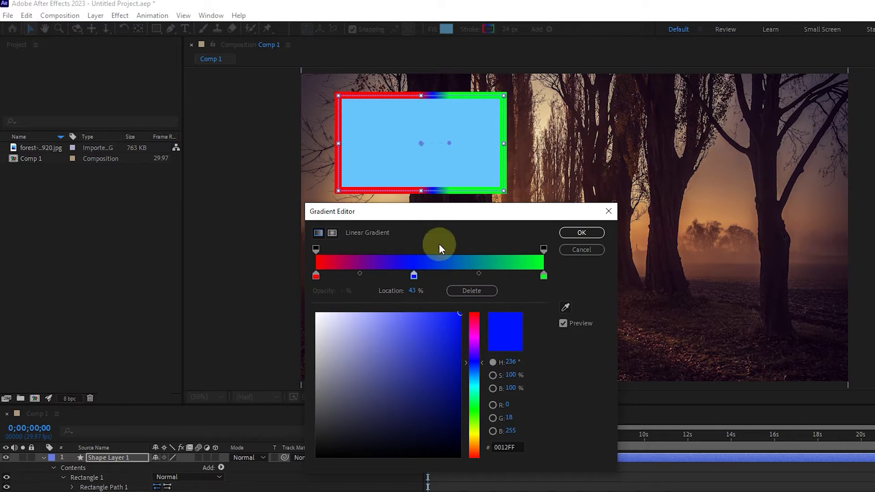
click(586, 234)
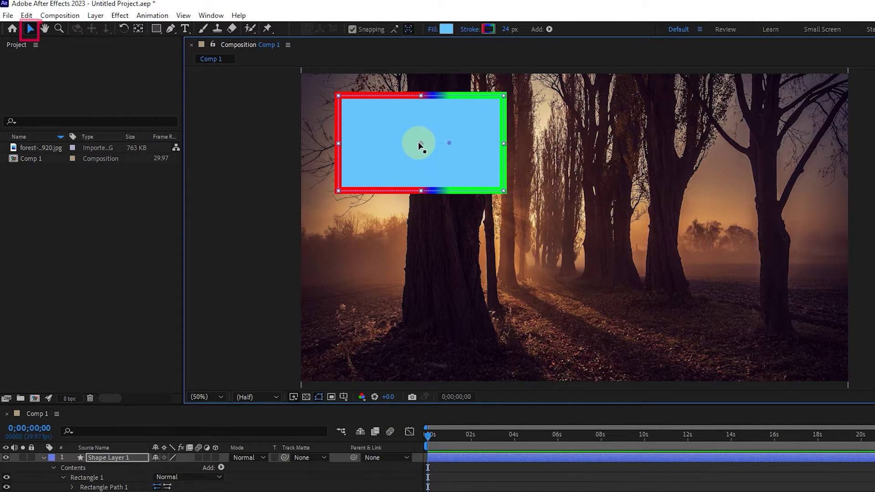
Step: Drag the stroke gradient's handles to run from upper left to lower right
drag(370, 145, 369, 142)
drag(450, 144, 478, 144)
drag(368, 142, 362, 107)
drag(478, 144, 487, 172)
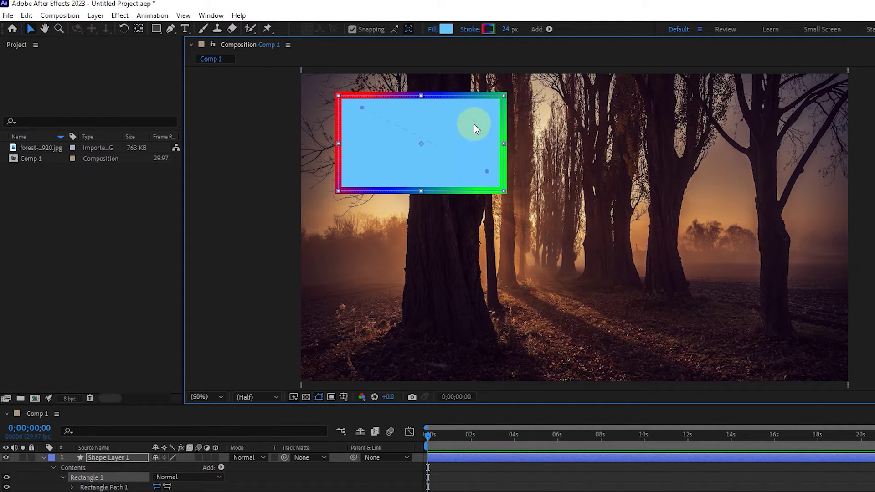
Step: Set the stroke back to solid orange
click(471, 34)
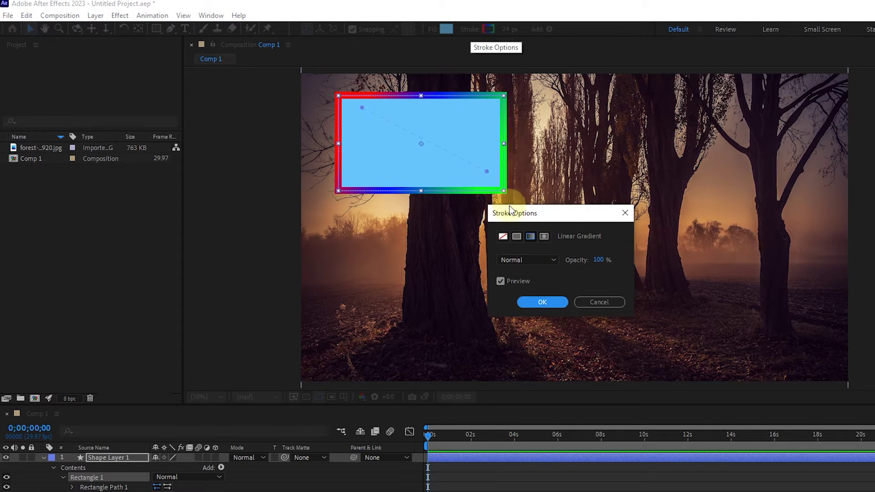
click(517, 237)
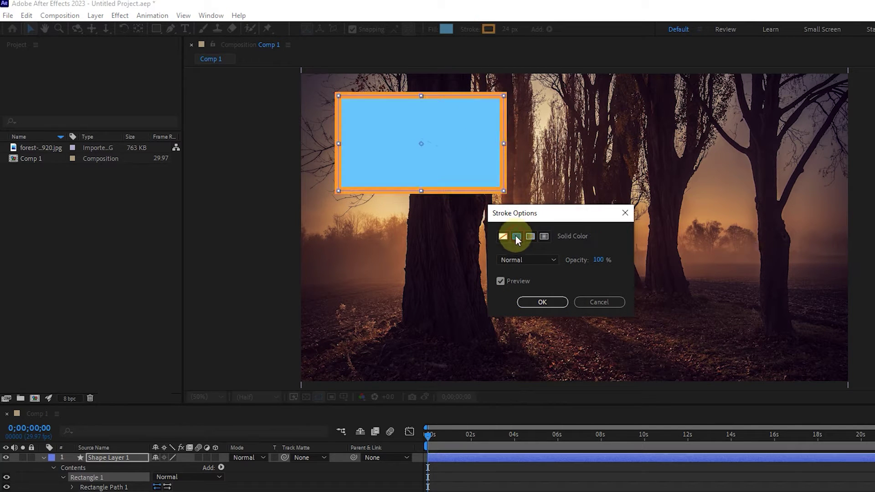
click(542, 302)
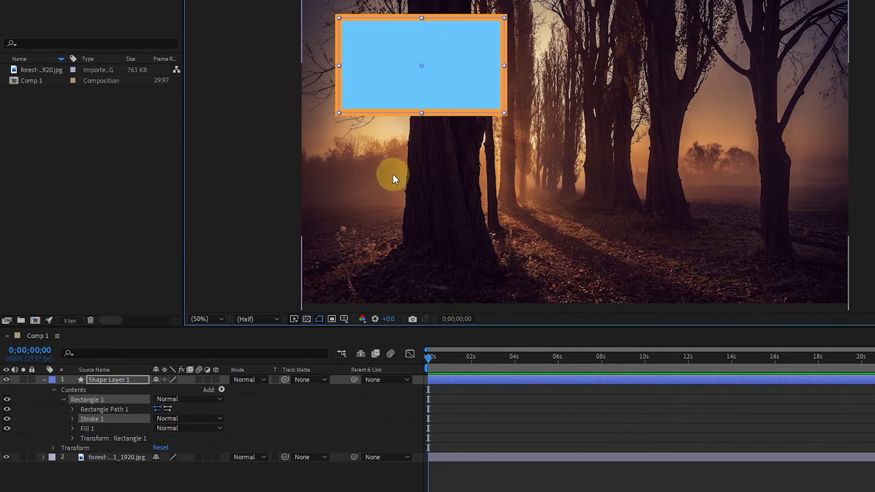
Step: Test the stroke opacity at 100% and try blue, then red, as the stroke colour
click(72, 419)
mouse_move(159, 447)
mouse_down()
mouse_move(124, 449)
mouse_move(168, 446)
mouse_up()
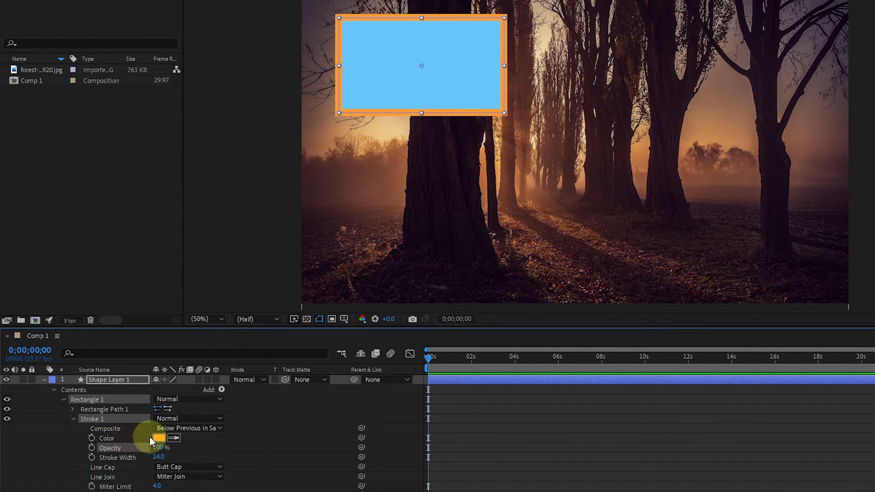
click(157, 438)
click(806, 225)
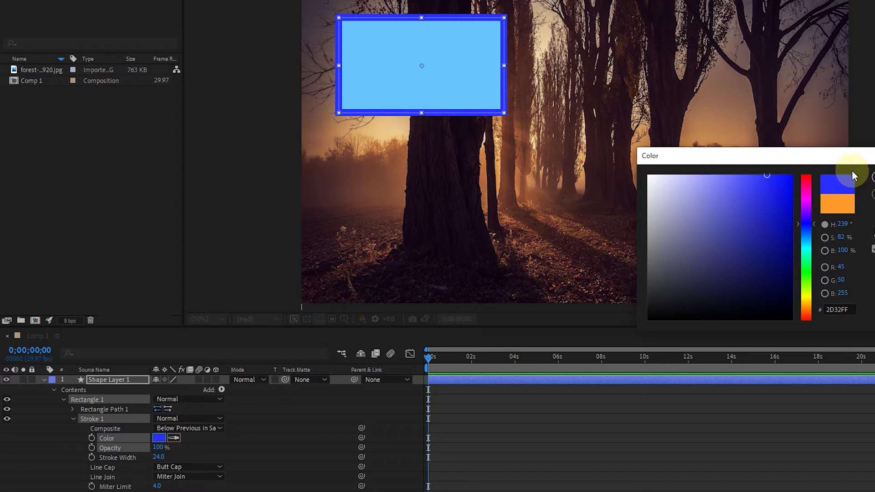
click(807, 180)
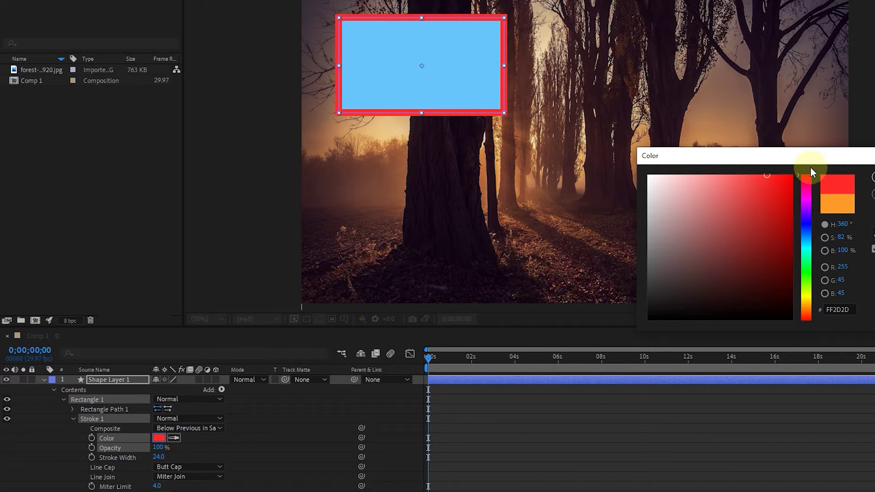
key(Return)
Step: Thin the stroke from 24 to 16, then reset its opacity, colour (white) and width (2)
drag(161, 461, 113, 441)
right_click(109, 450)
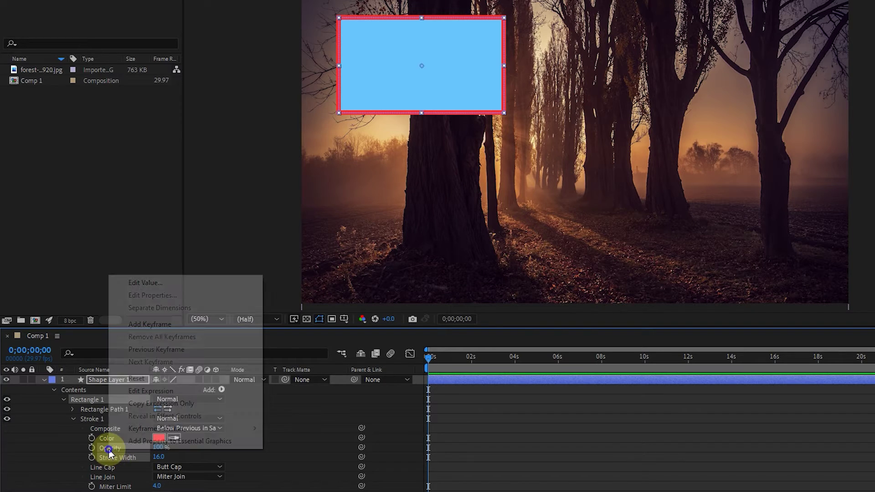
click(137, 378)
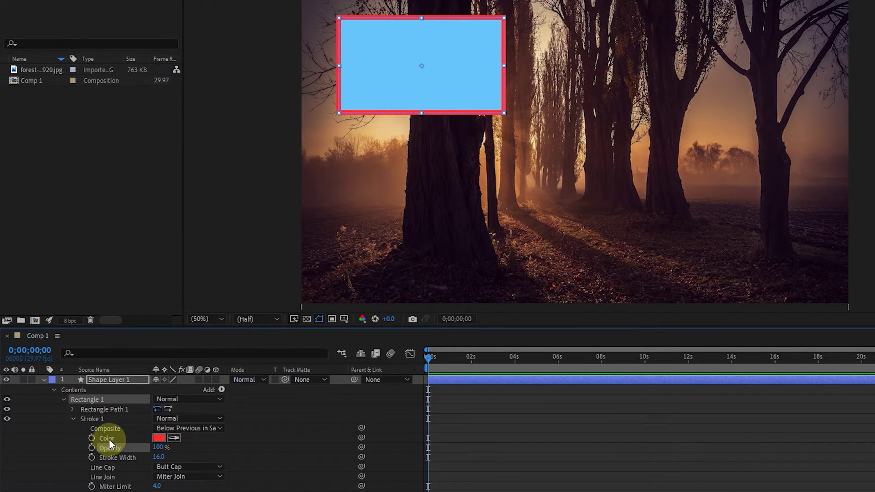
right_click(108, 439)
click(144, 363)
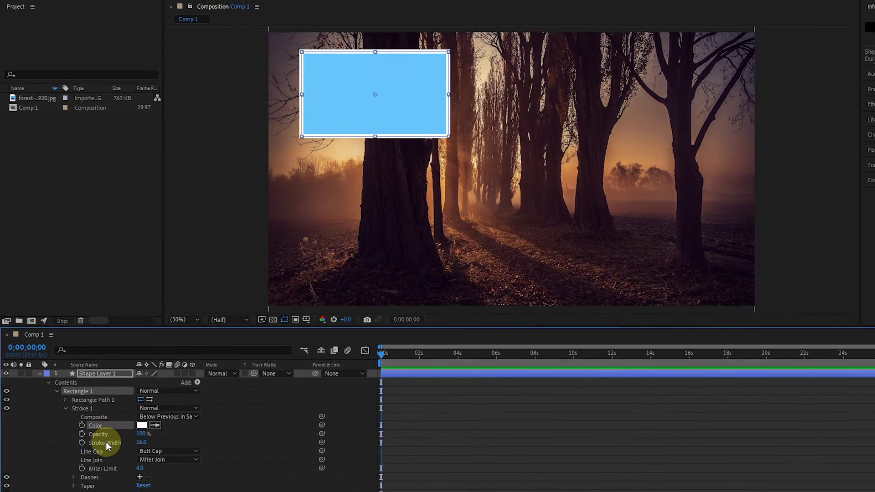
right_click(120, 457)
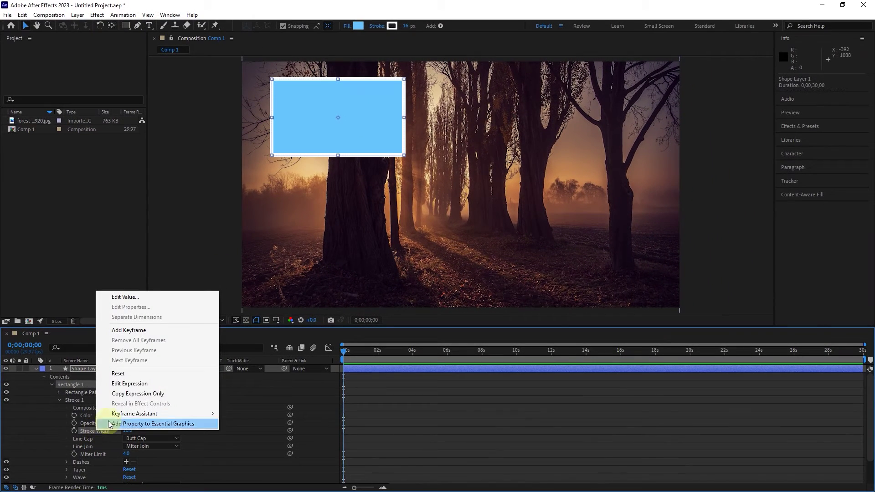
click(139, 375)
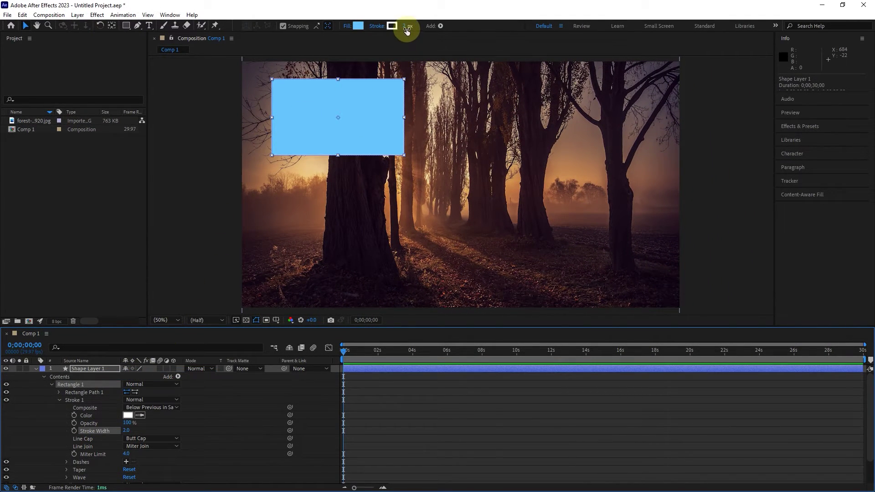
Step: Thicken the white stroke to 22 px and reveal the Fill 1 properties
drag(405, 26, 414, 26)
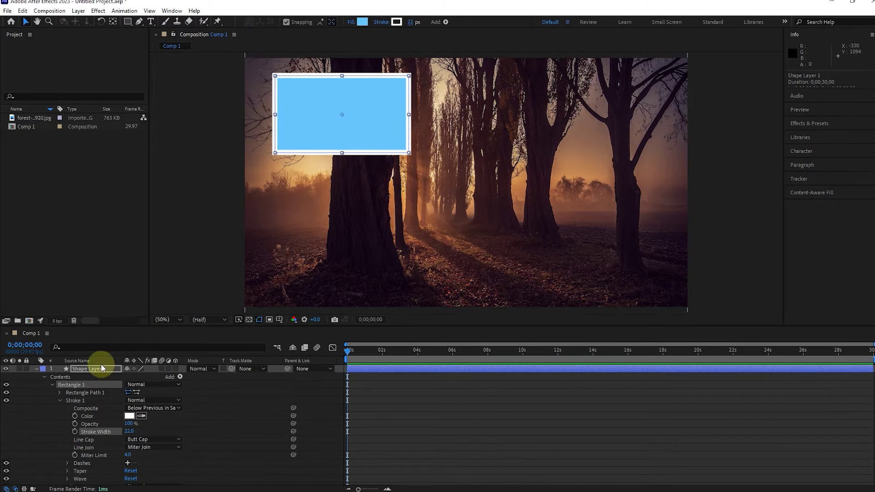
click(60, 400)
click(60, 408)
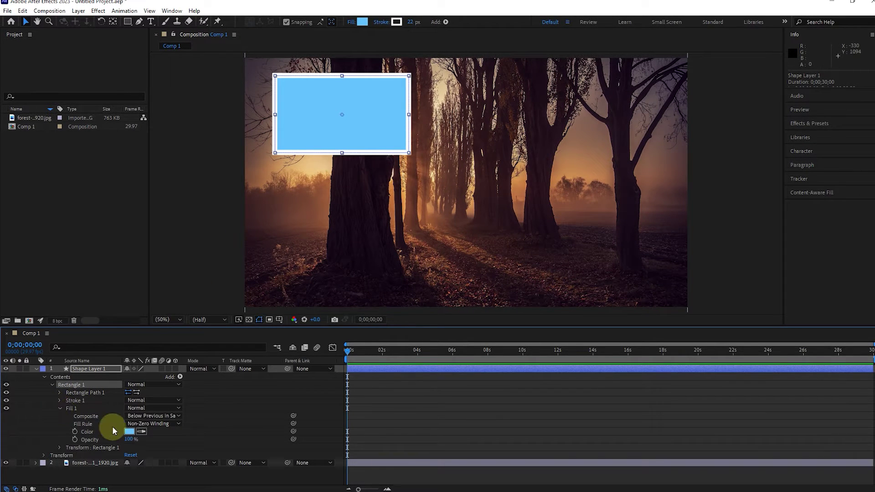
Step: Collapse the Fill 1 properties and select Shape Layer 1
click(117, 441)
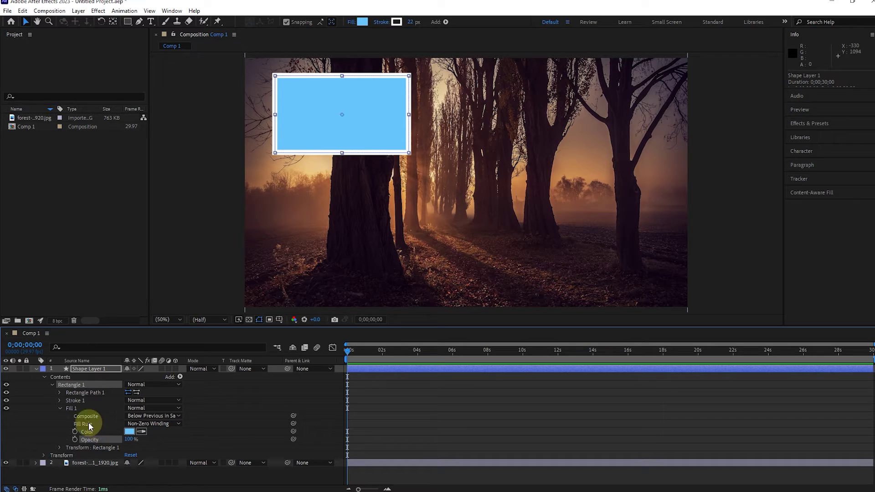
click(61, 407)
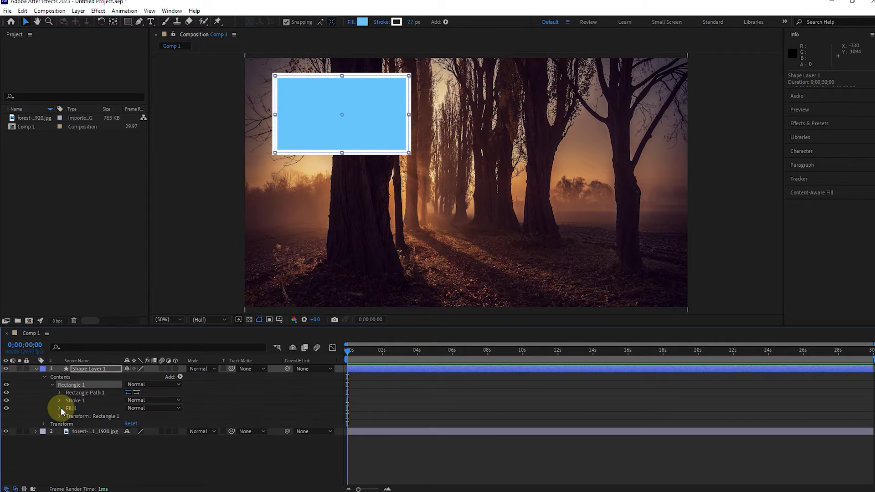
click(90, 369)
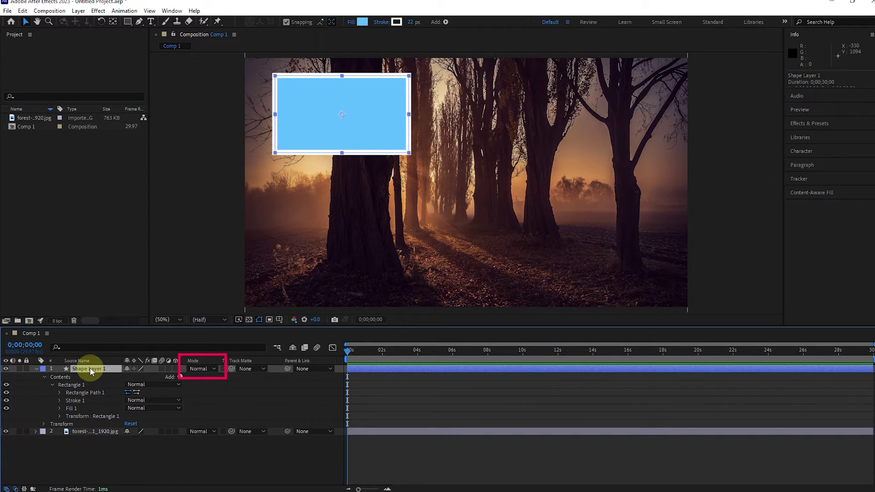
click(18, 489)
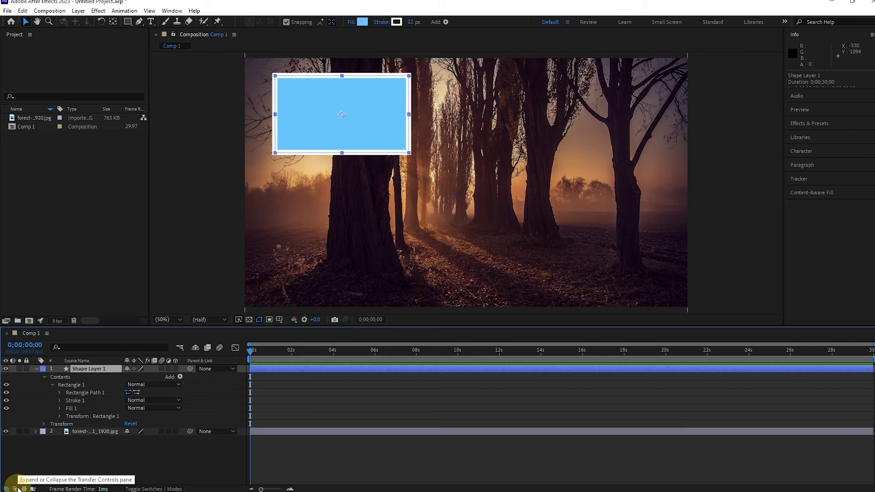
click(19, 489)
click(18, 488)
click(18, 489)
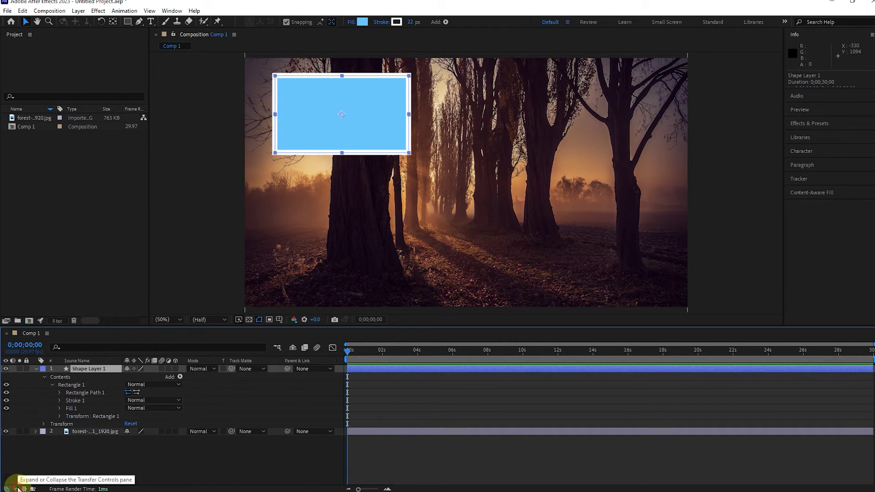
click(198, 369)
click(235, 261)
click(201, 369)
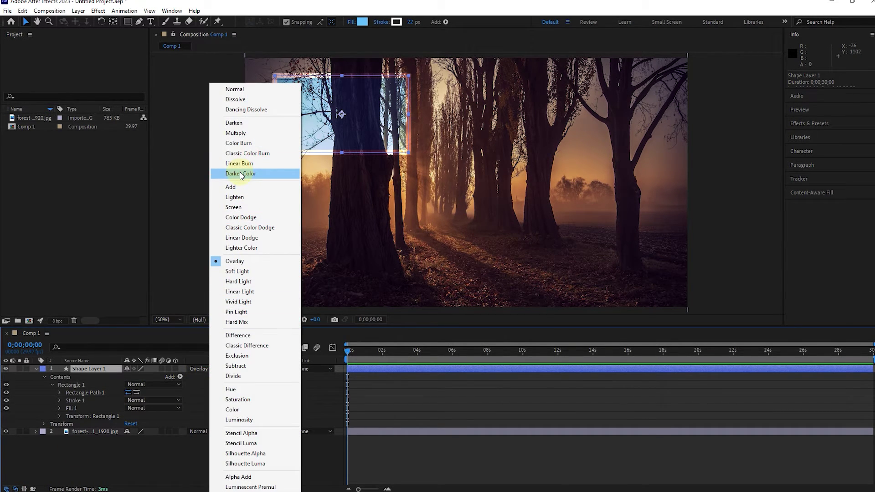
click(276, 163)
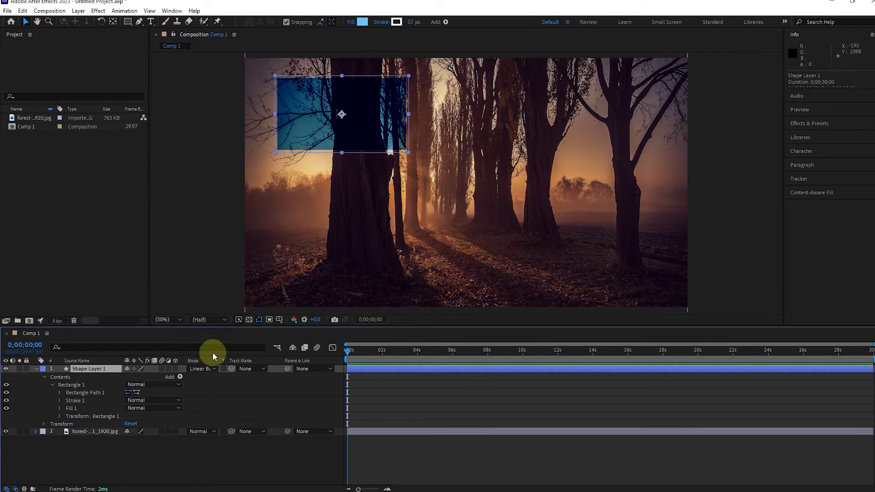
click(203, 369)
click(264, 119)
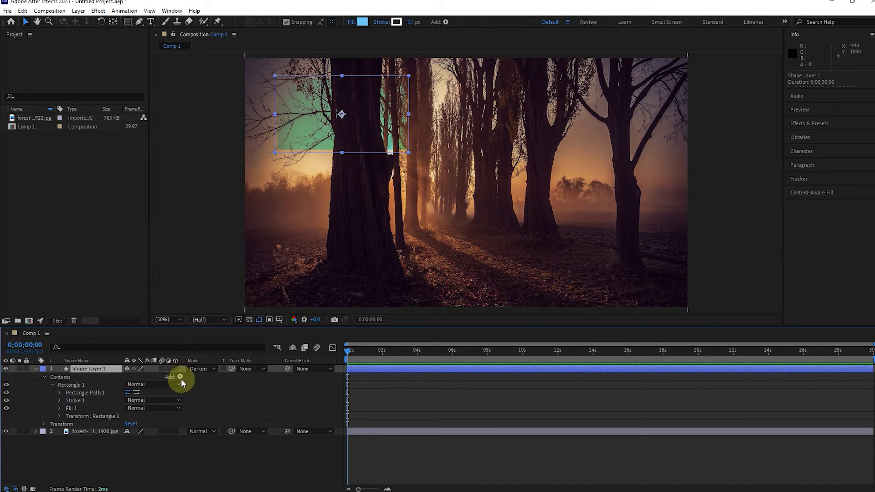
click(203, 369)
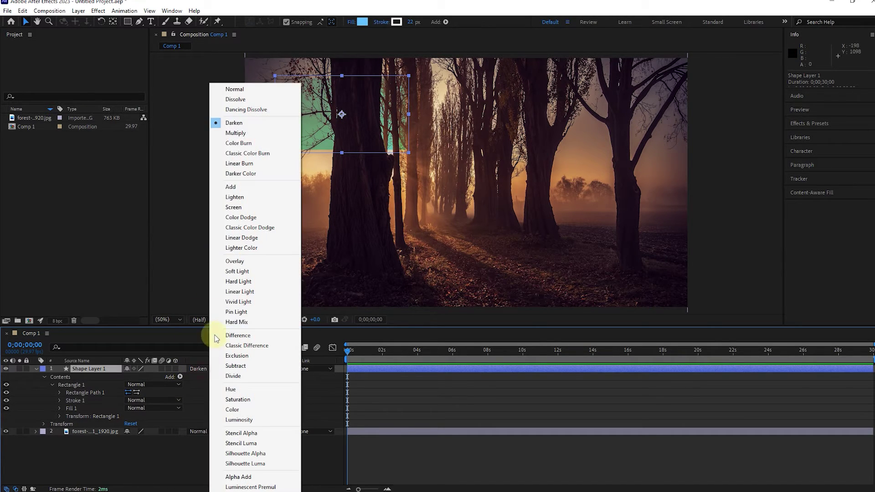
click(248, 265)
click(202, 369)
click(233, 410)
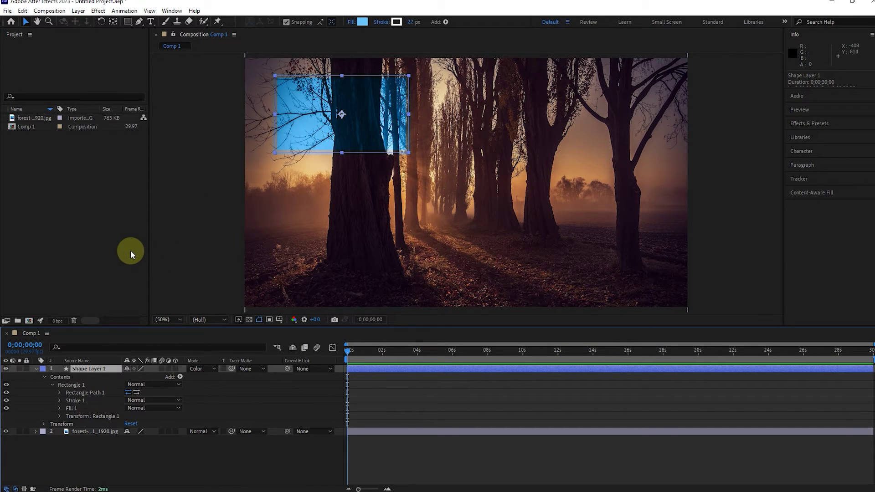
click(201, 369)
click(219, 433)
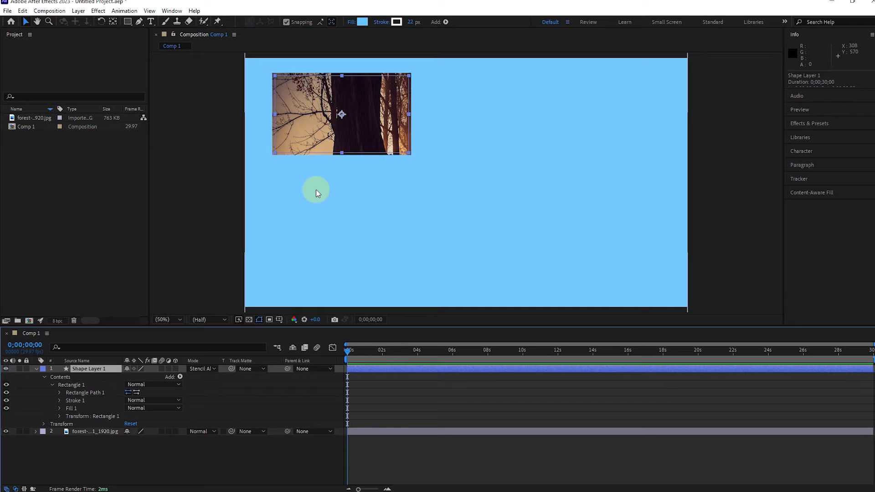
click(213, 370)
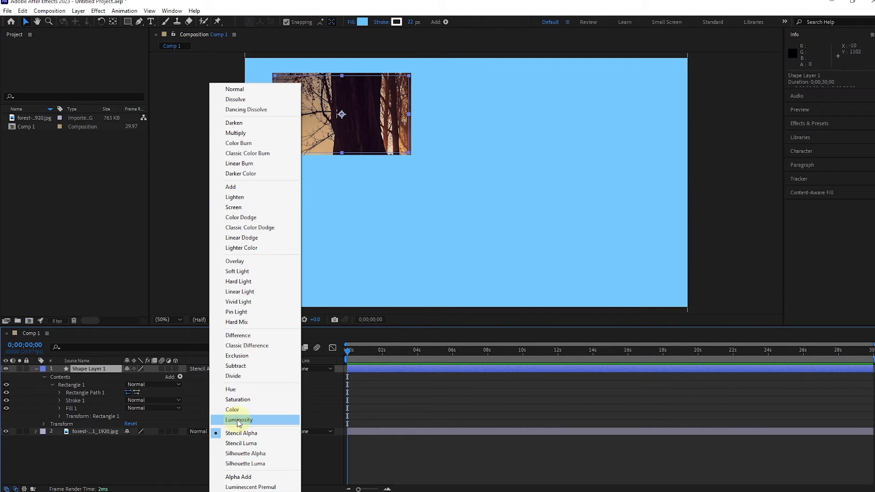
click(235, 390)
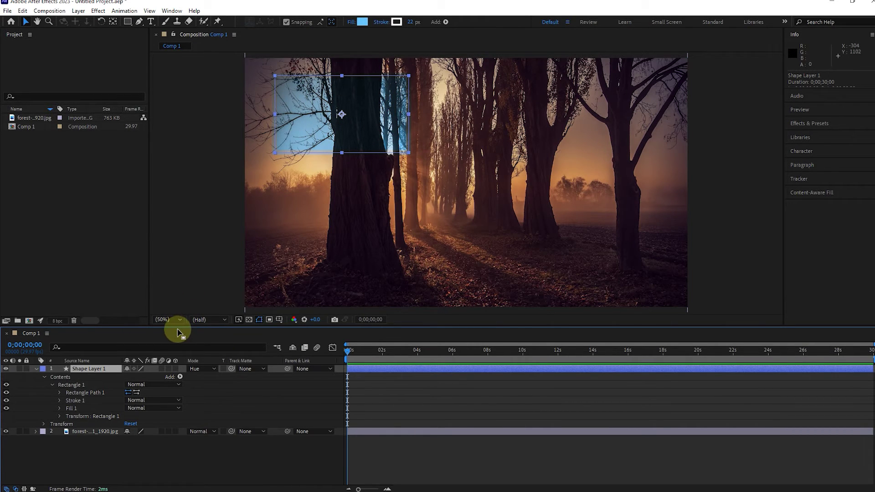
click(201, 369)
click(260, 87)
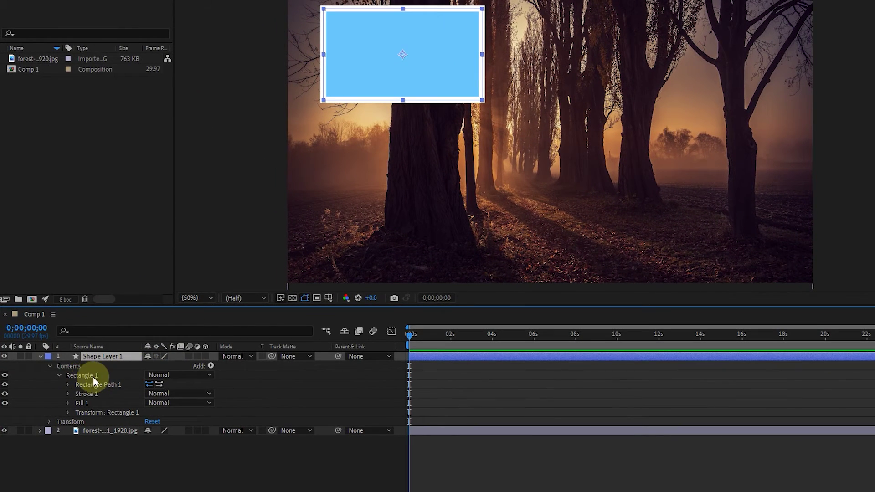
Step: Try Vivid Light and Screen on Rectangle 1, set it back to Normal, and collapse the group
click(170, 376)
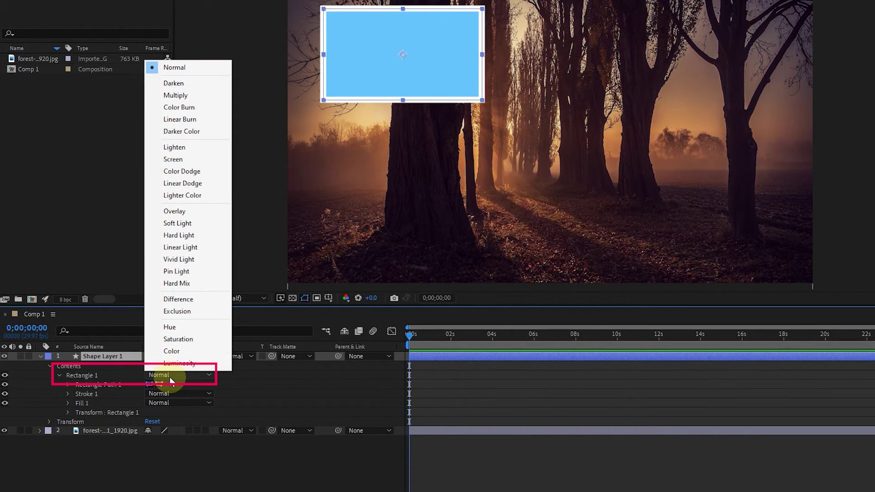
click(179, 259)
click(183, 374)
click(185, 163)
click(167, 376)
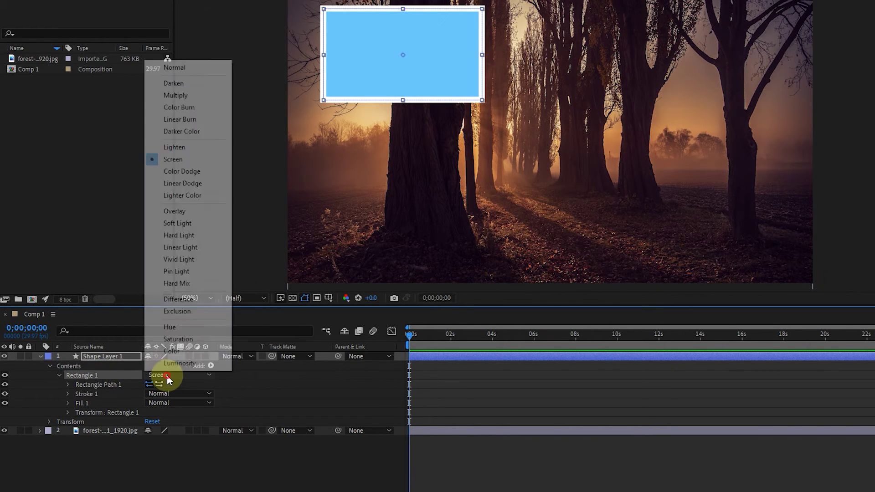
click(181, 67)
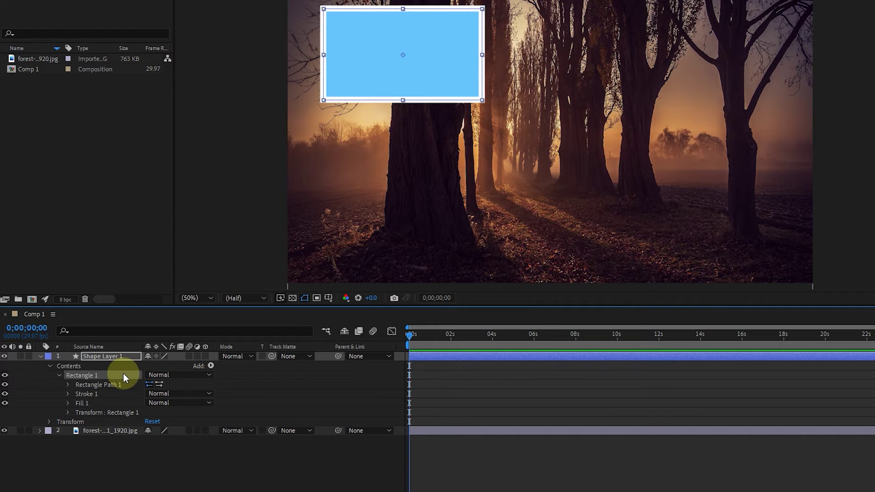
click(59, 375)
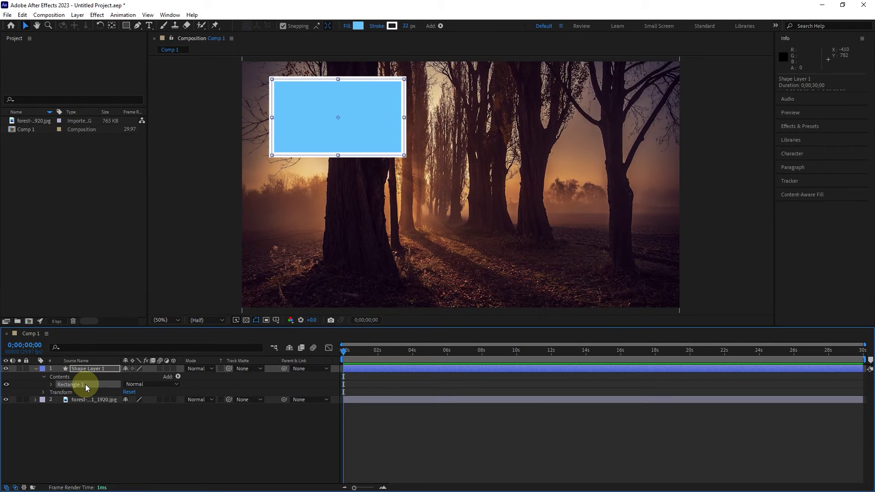
Step: Draw a second rectangle overlapping the first one's lower right with the Rectangle Tool
click(126, 25)
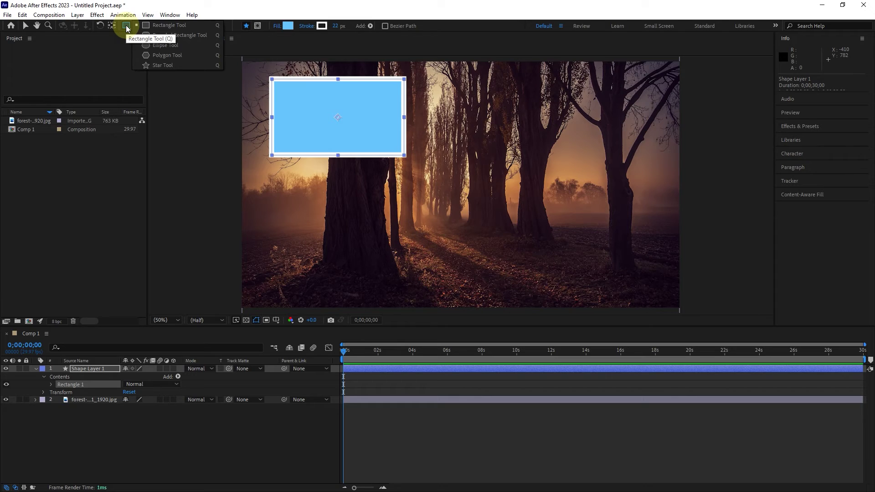
click(126, 28)
mouse_move(465, 112)
mouse_down()
mouse_move(352, 189)
mouse_move(356, 237)
mouse_move(365, 236)
mouse_move(350, 227)
mouse_up()
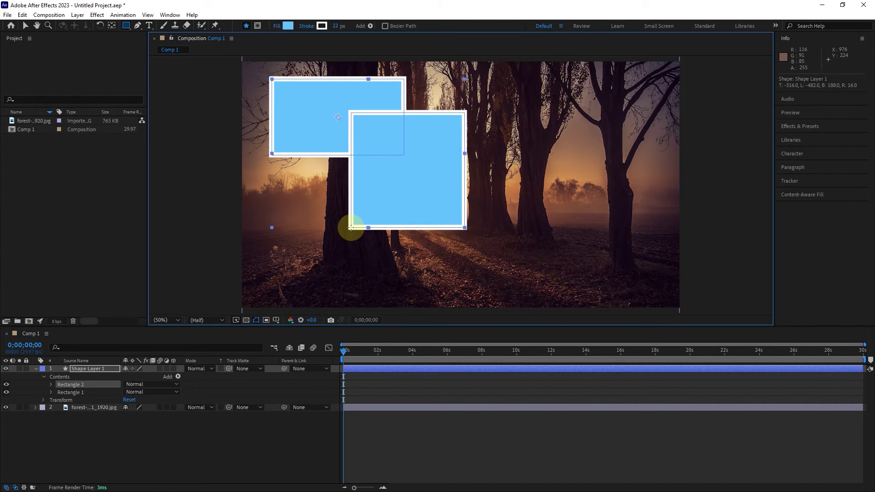
Step: Give the new rectangle a dark green fill and a red stroke
click(288, 25)
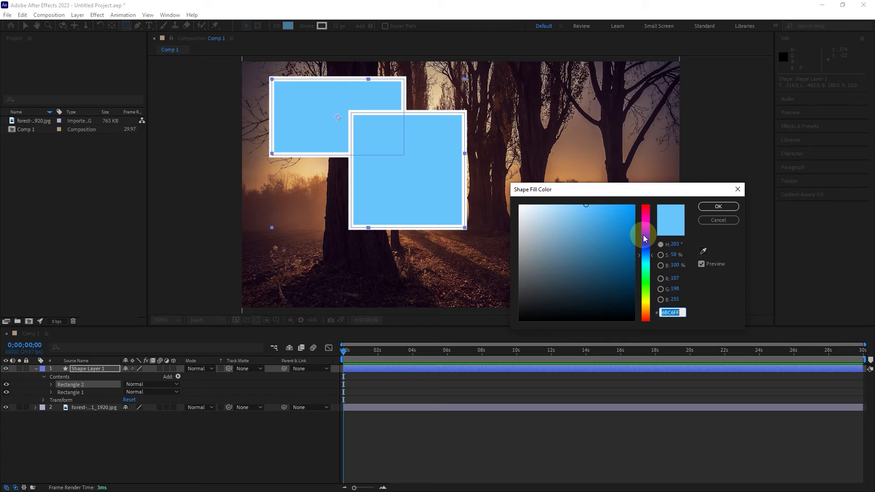
click(645, 269)
drag(616, 228, 635, 257)
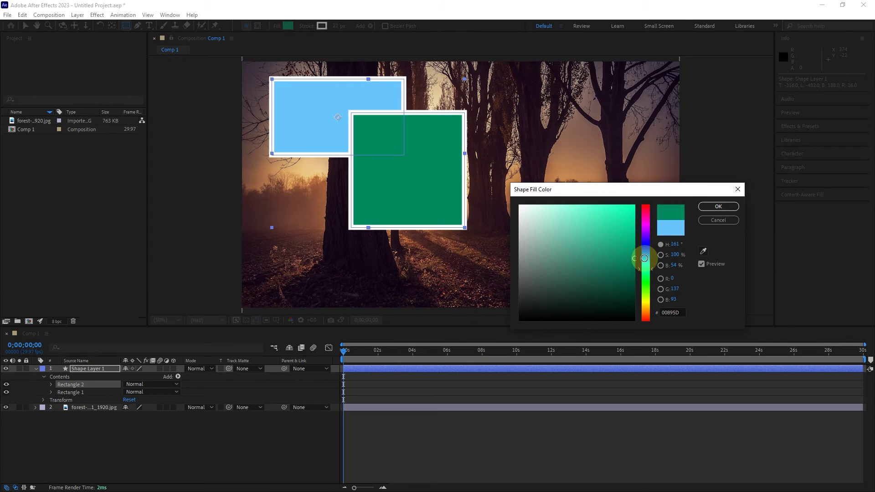
click(704, 207)
click(322, 25)
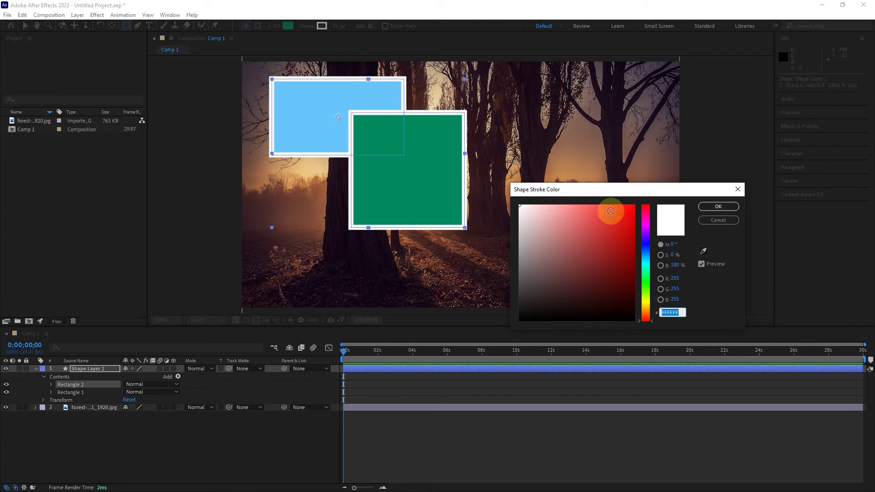
click(606, 205)
click(712, 206)
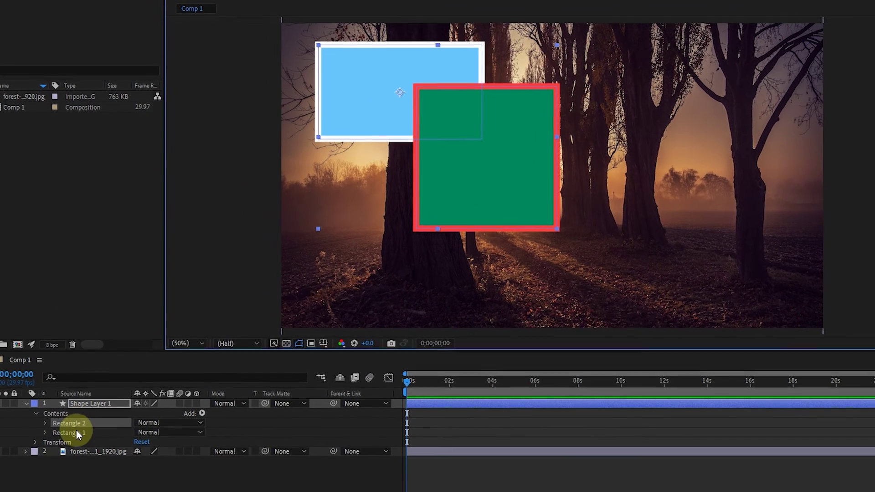
Step: Try Vivid Light, Darker Color and Linear Burn on Rectangle 2, moving the green square over the blue one
click(166, 424)
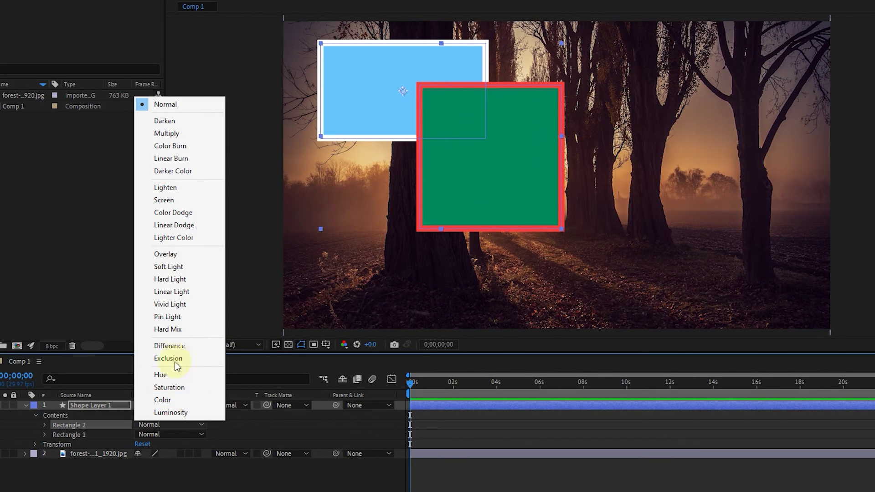
click(184, 305)
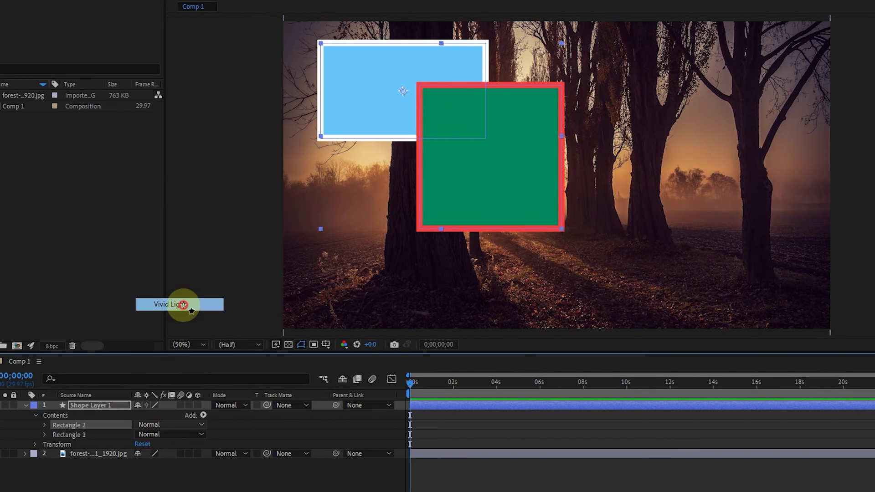
click(172, 426)
click(190, 173)
click(177, 424)
click(186, 158)
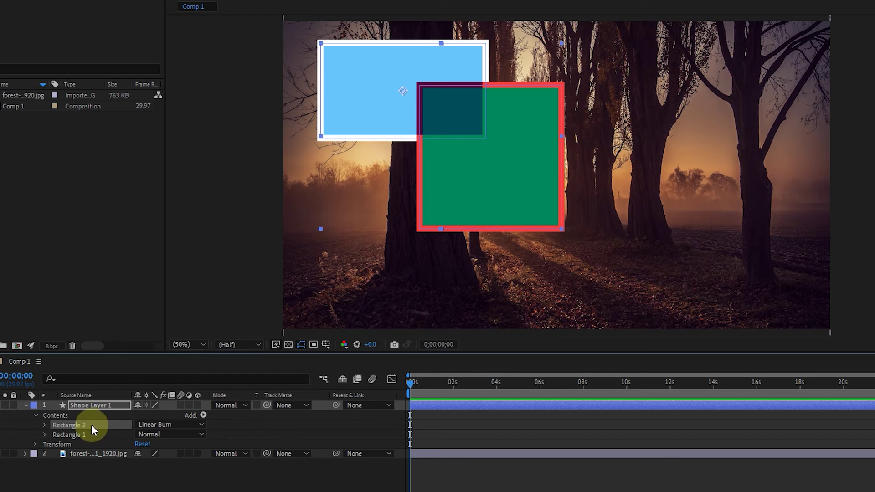
drag(495, 180, 431, 174)
Step: Switch Rectangle 2 to Screen, move the square back down-right, then return it to Normal
click(168, 425)
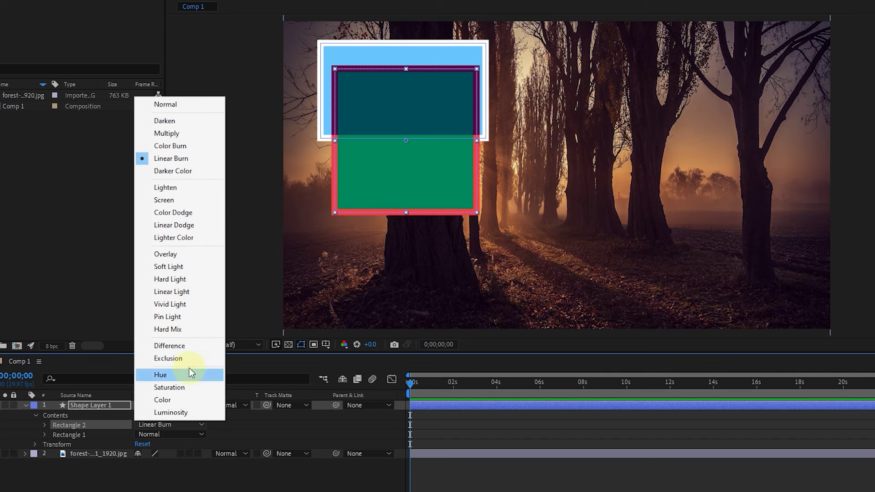
click(180, 200)
drag(424, 184, 528, 203)
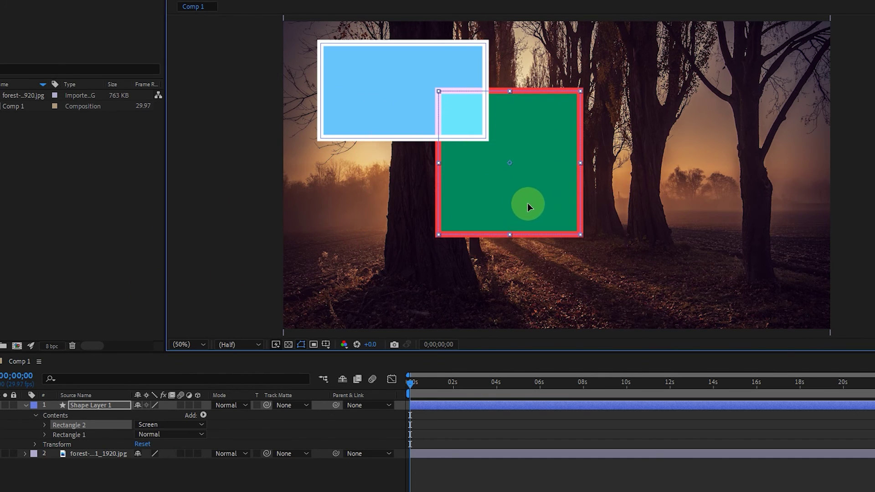
click(145, 426)
click(184, 108)
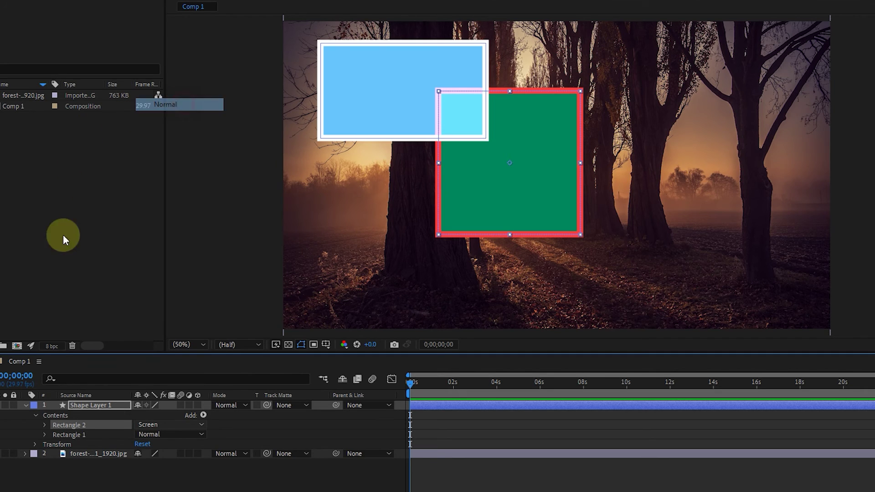